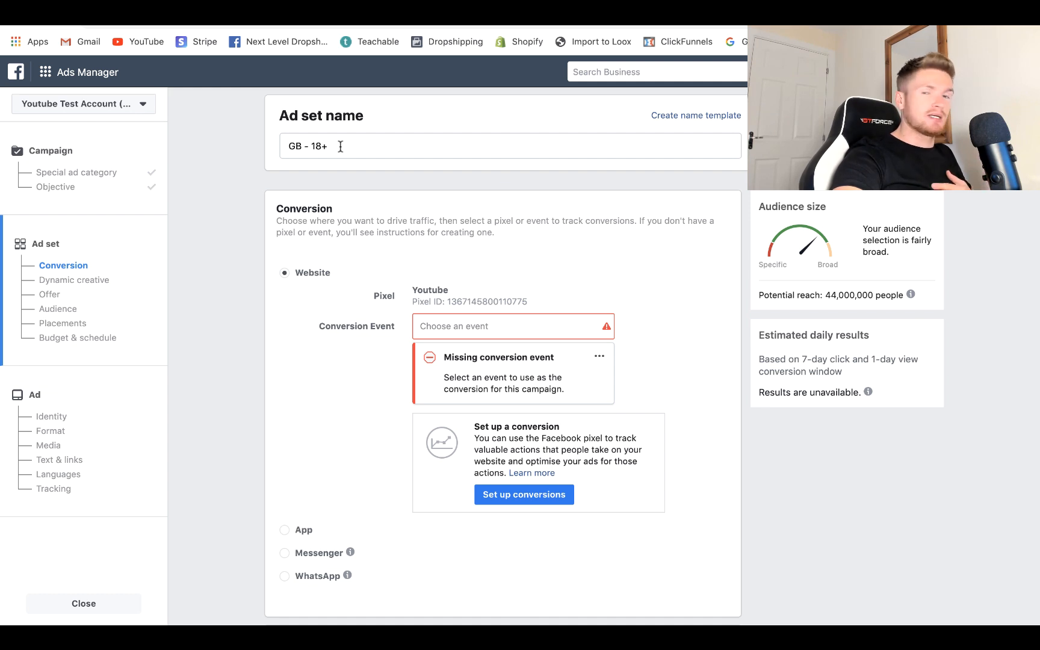
Choose Purchase as the conversion event for the website pixel.
{"action": "left_click", "coordinate": [463, 325]}
{"action": "scroll", "coordinate": [474, 438], "scroll_direction": "down", "scroll_amount": 5}
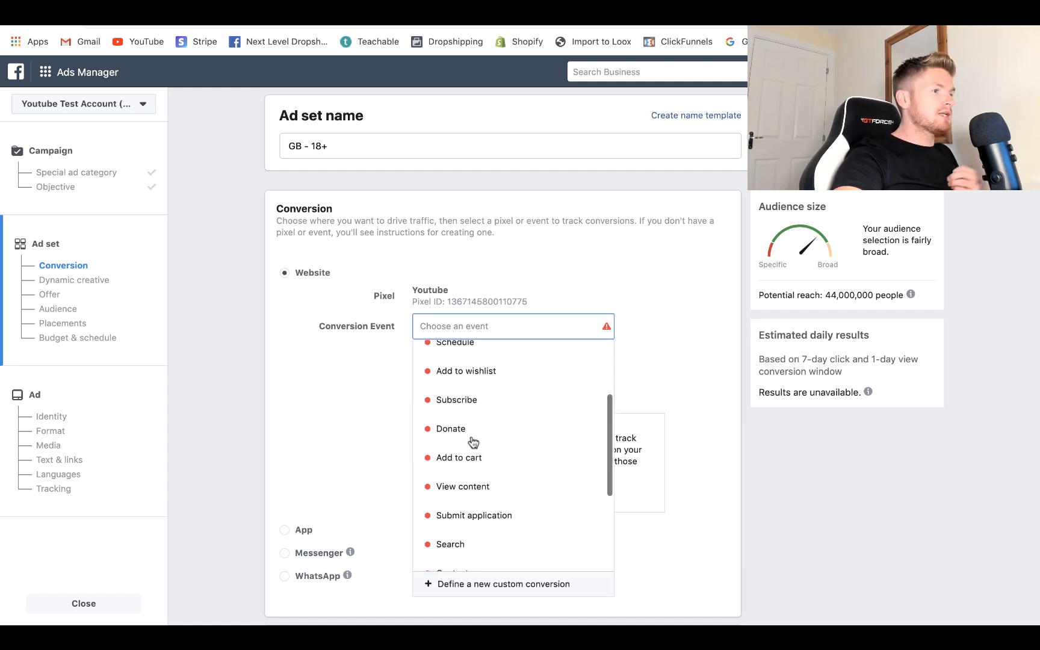
{"action": "left_click", "coordinate": [455, 527]}
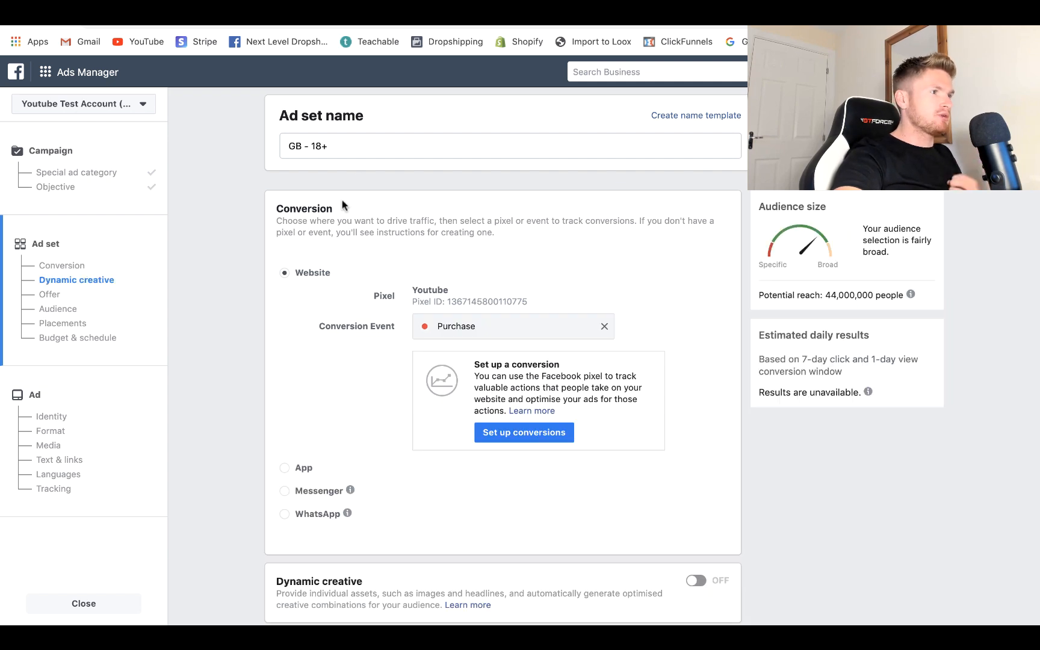
Replace the United Kingdom audience location with the saved E-packet Countries list.
{"action": "scroll", "coordinate": [377, 337], "scroll_direction": "down", "scroll_amount": 2}
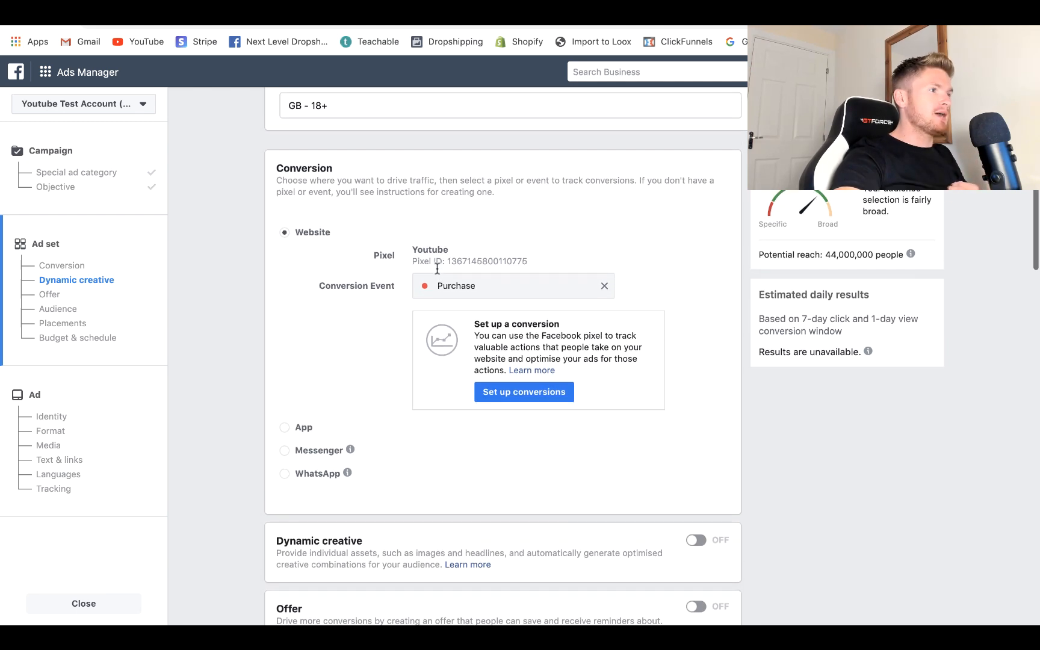
{"action": "scroll", "coordinate": [409, 285], "scroll_direction": "down", "scroll_amount": 5}
{"action": "scroll", "coordinate": [374, 312], "scroll_direction": "down", "scroll_amount": 4}
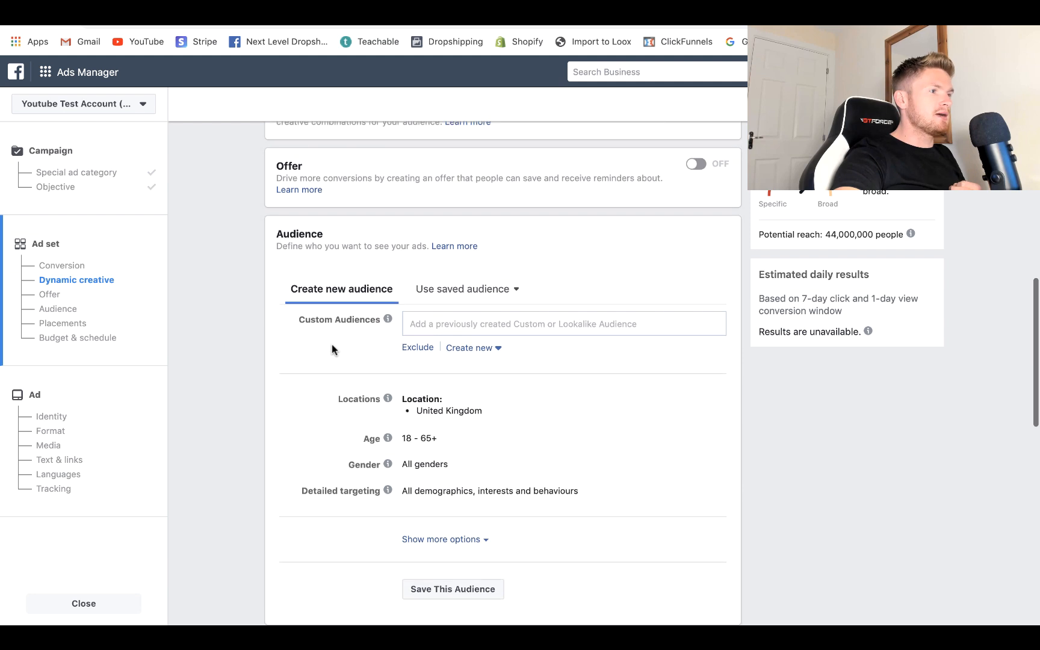
{"action": "left_click", "coordinate": [331, 344]}
{"action": "scroll", "coordinate": [349, 248], "scroll_direction": "down", "scroll_amount": 1}
{"action": "mouse_move", "coordinate": [703, 322]}
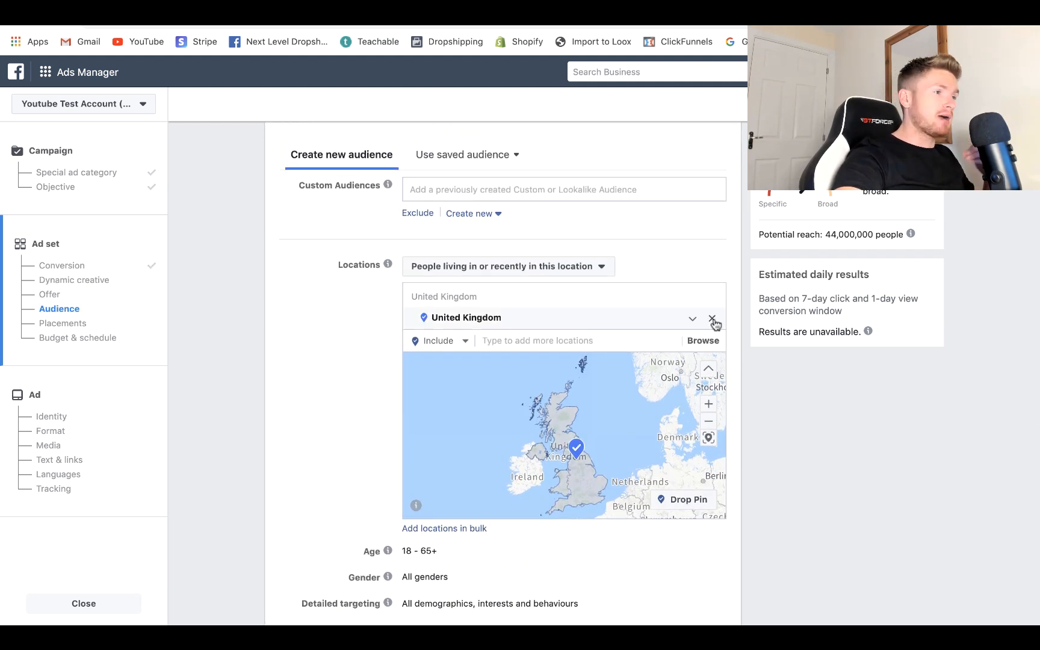
{"action": "left_click", "coordinate": [712, 321]}
{"action": "left_click", "coordinate": [702, 365]}
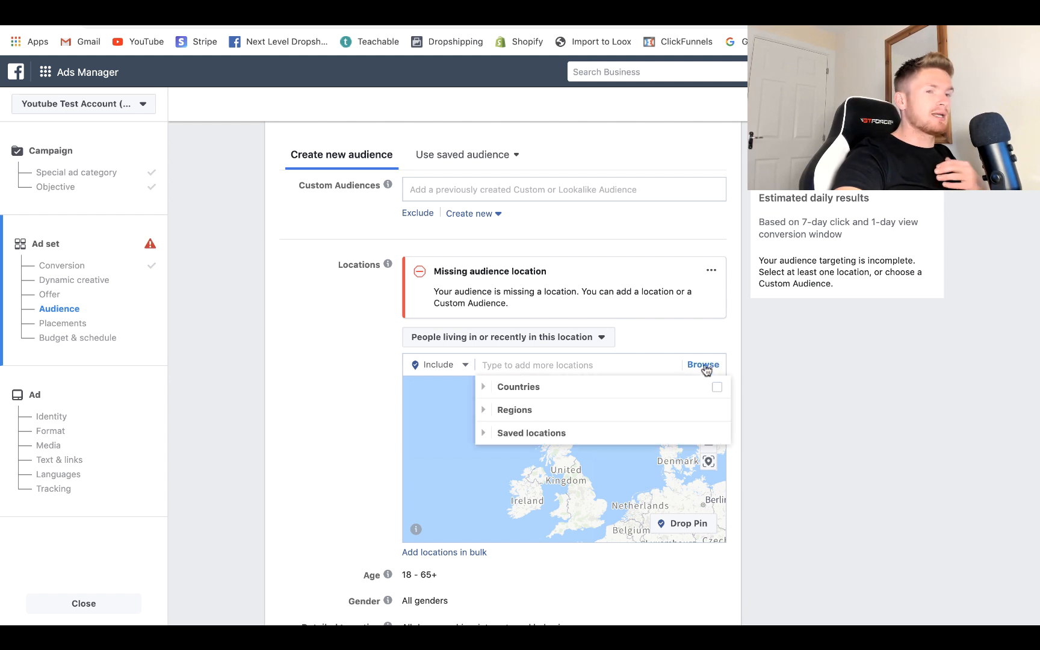
{"action": "left_click", "coordinate": [485, 434]}
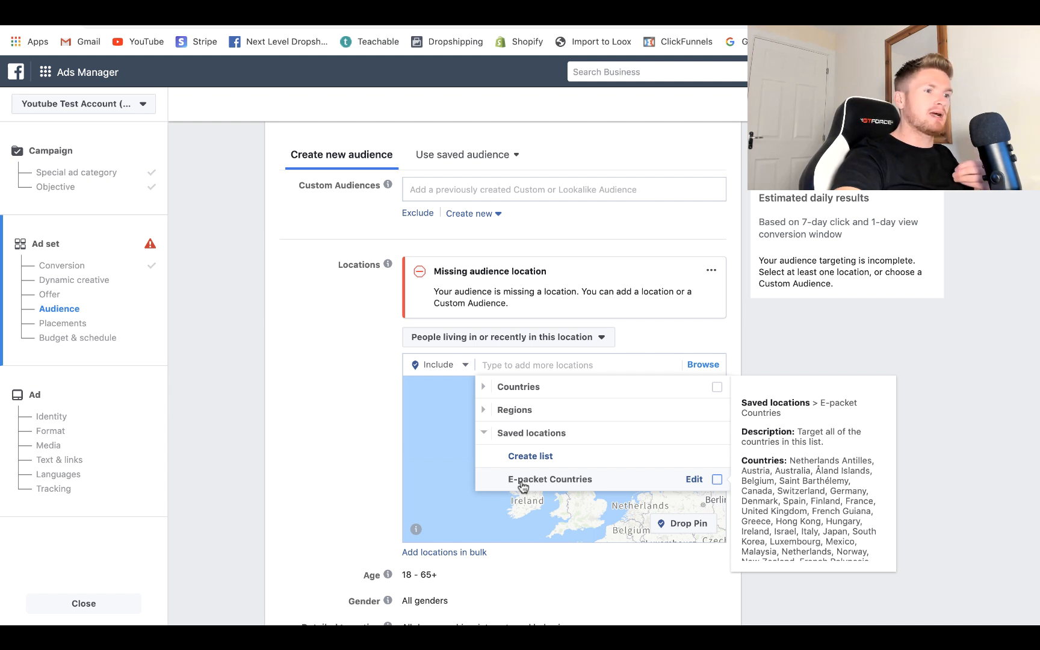
{"action": "left_click", "coordinate": [649, 483]}
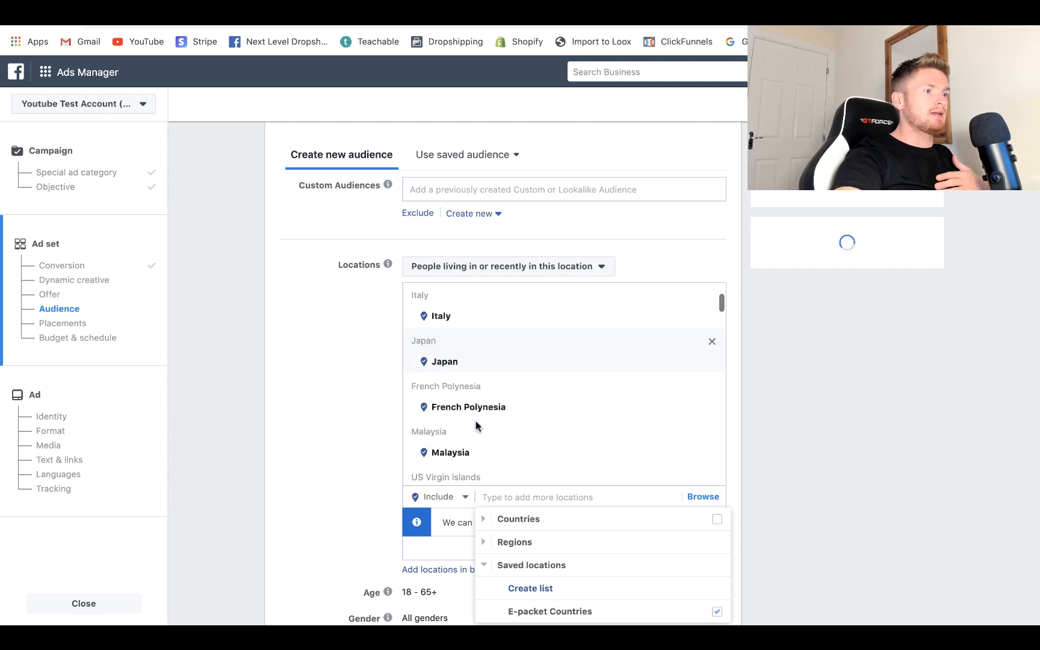
{"action": "left_click", "coordinate": [322, 474]}
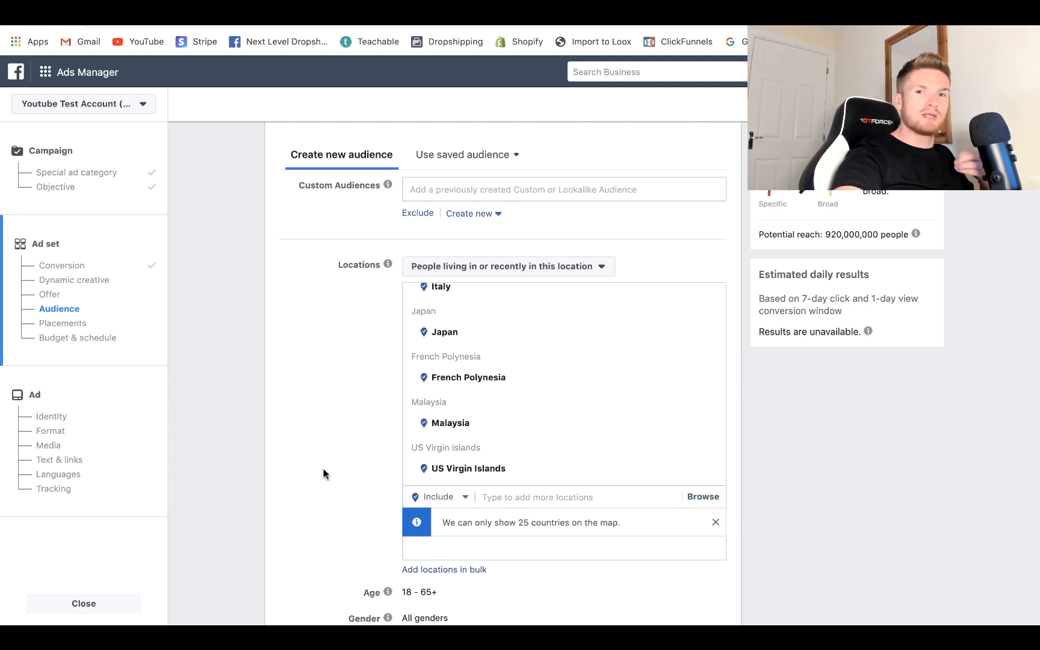
Set the audience's minimum age to 21.
{"action": "scroll", "coordinate": [323, 474], "scroll_direction": "down", "scroll_amount": 3}
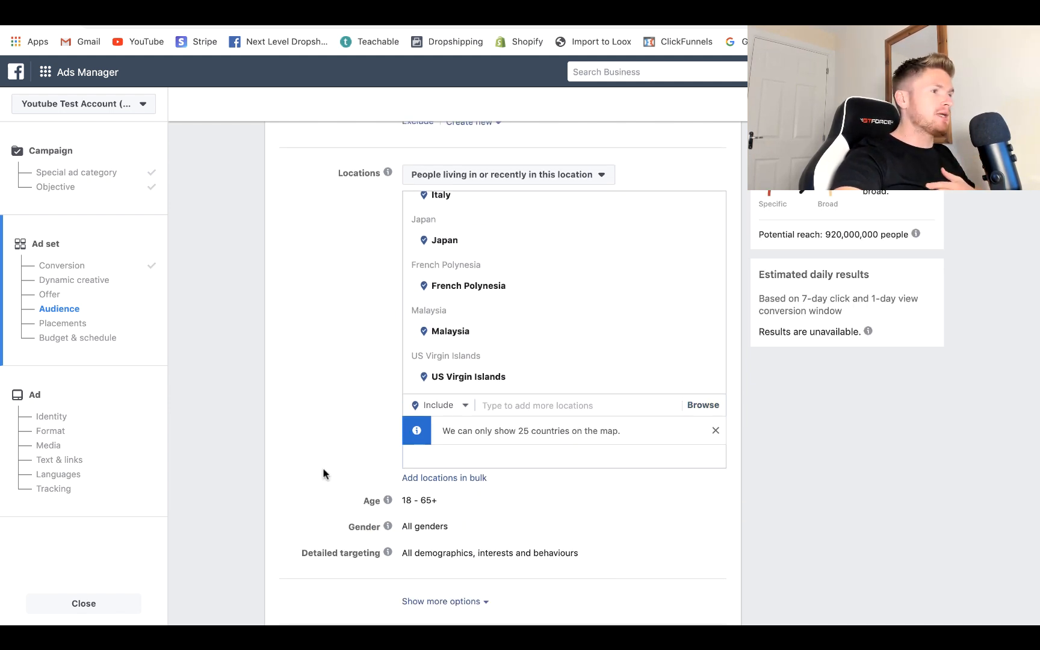
{"action": "scroll", "coordinate": [501, 285], "scroll_direction": "down", "scroll_amount": 7}
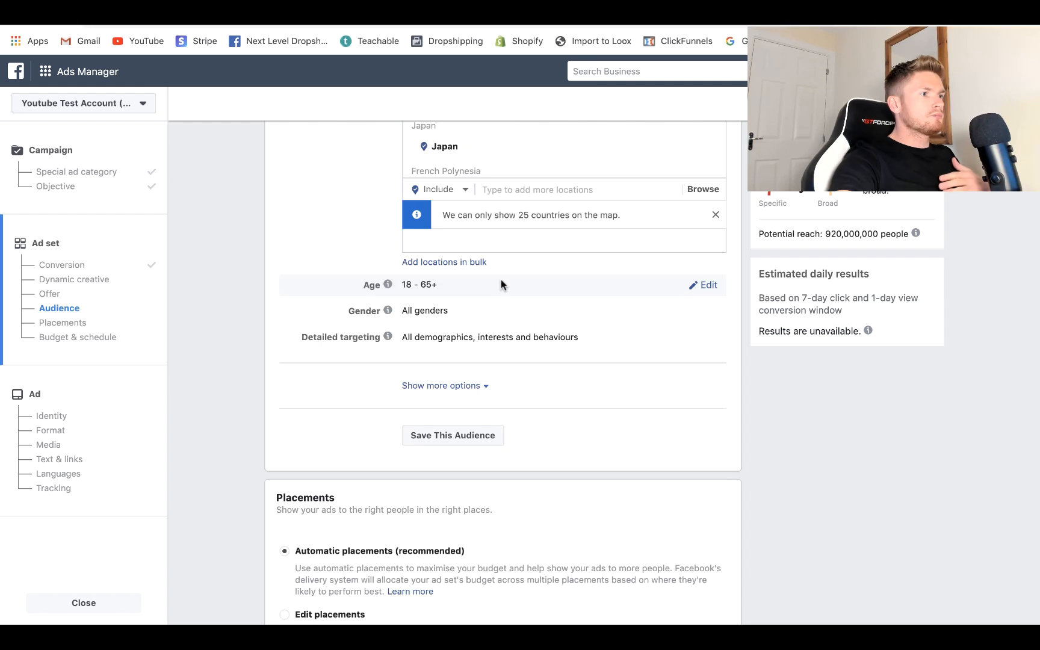
{"action": "left_click", "coordinate": [715, 286]}
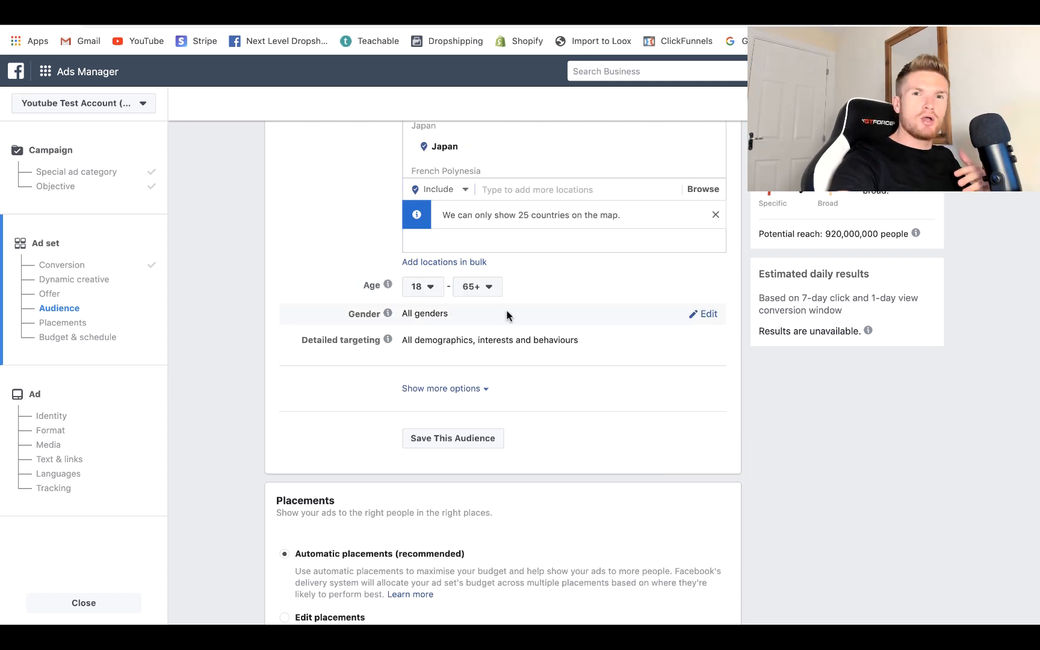
{"action": "left_click", "coordinate": [434, 293]}
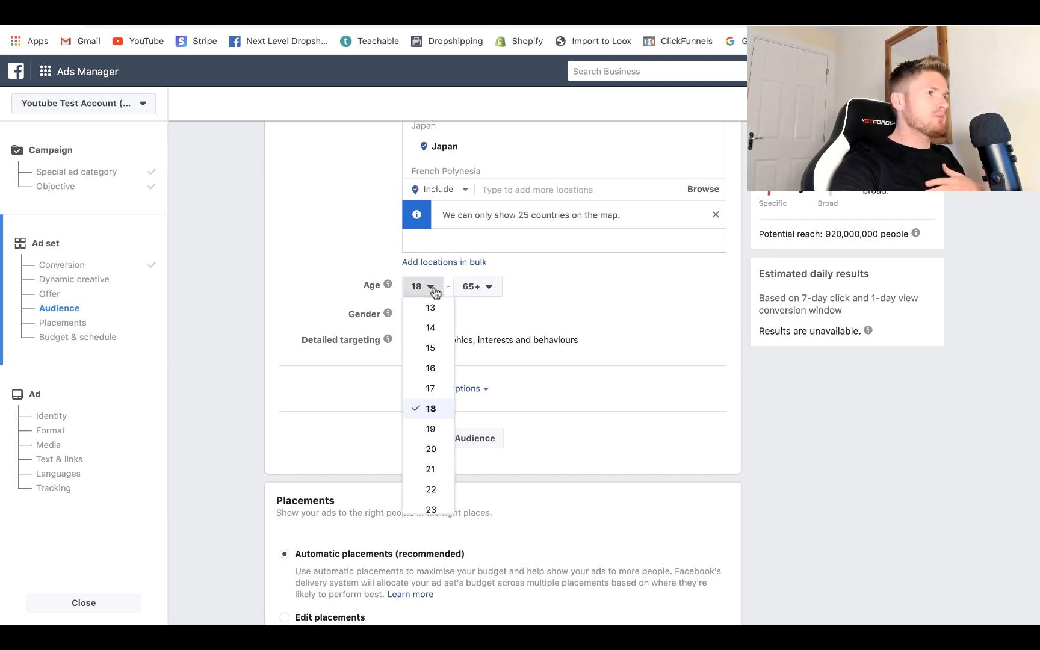
{"action": "scroll", "coordinate": [431, 364], "scroll_direction": "down", "scroll_amount": 2}
{"action": "key", "text": "Return"}
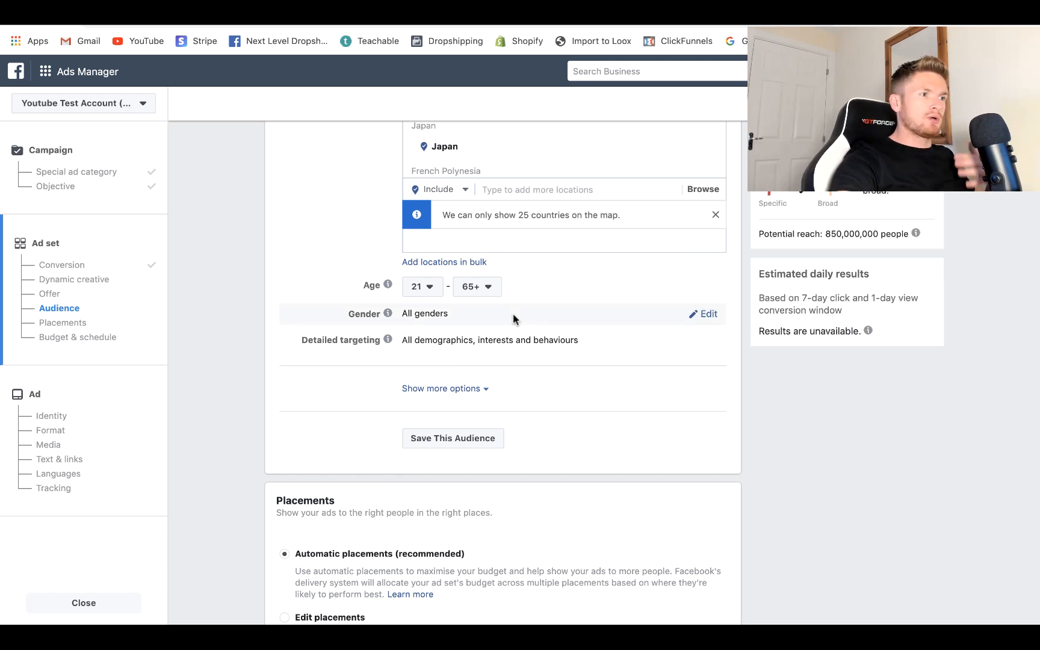
Search the detailed targeting for "laundry" and add the Laundry interest.
{"action": "scroll", "coordinate": [522, 338], "scroll_direction": "down", "scroll_amount": 1}
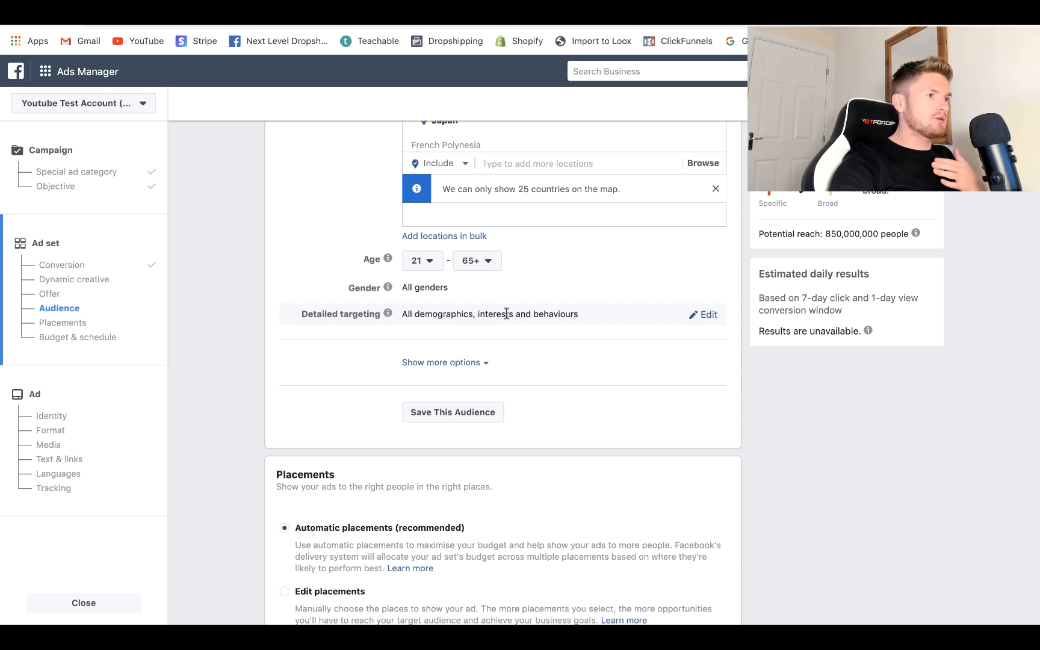
{"action": "left_click", "coordinate": [704, 314]}
{"action": "scroll", "coordinate": [441, 274], "scroll_direction": "down", "scroll_amount": 3}
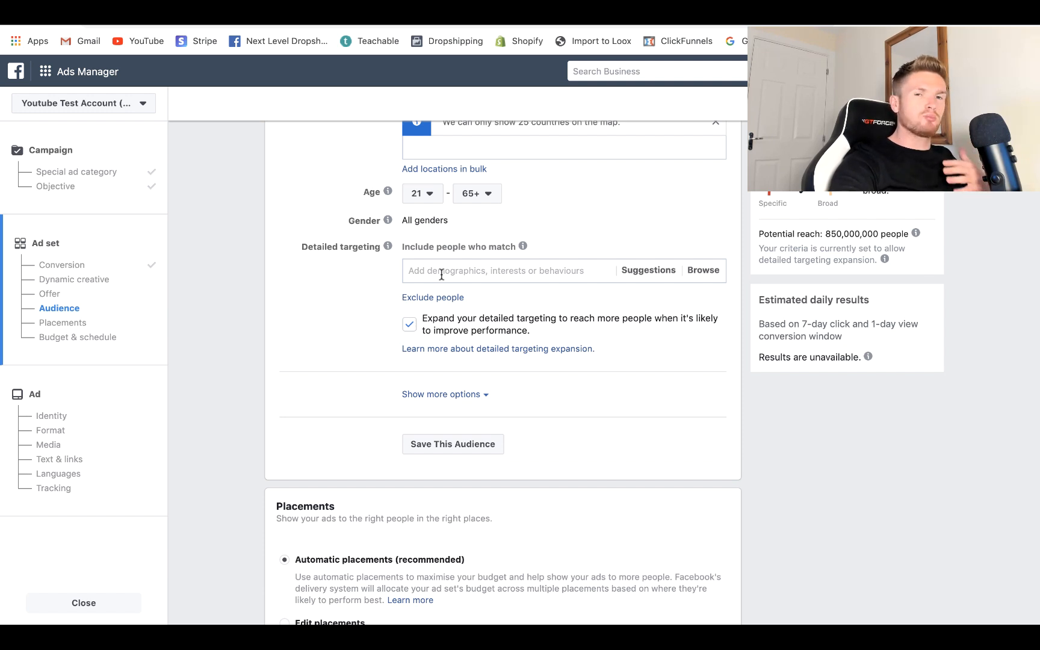
{"action": "left_click", "coordinate": [441, 275]}
{"action": "type", "text": "laundry"}
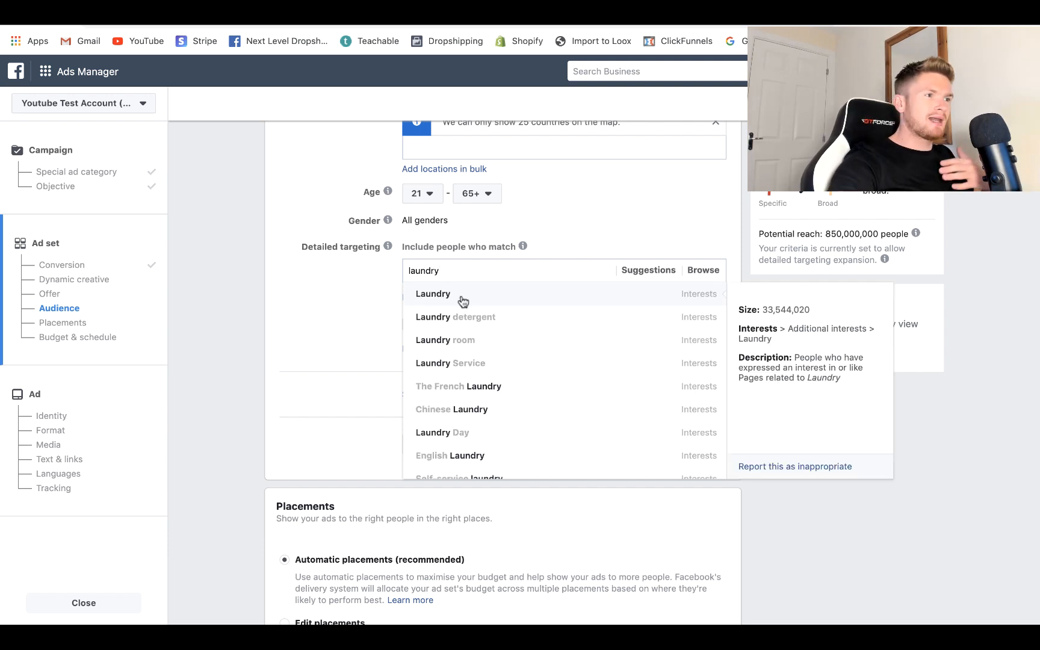
{"action": "left_click", "coordinate": [462, 301]}
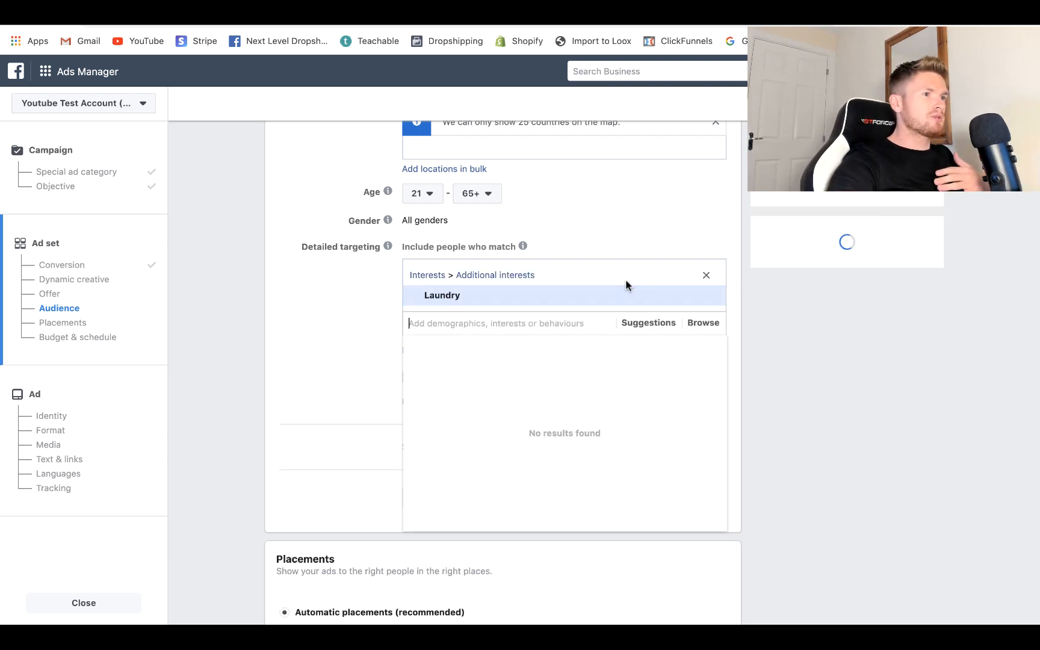
Add the suggested Clothes dryer interest to the detailed targeting and remove the Laundry interest.
{"action": "left_click", "coordinate": [643, 323]}
{"action": "scroll", "coordinate": [318, 341], "scroll_direction": "down", "scroll_amount": 1}
{"action": "mouse_move", "coordinate": [429, 334]}
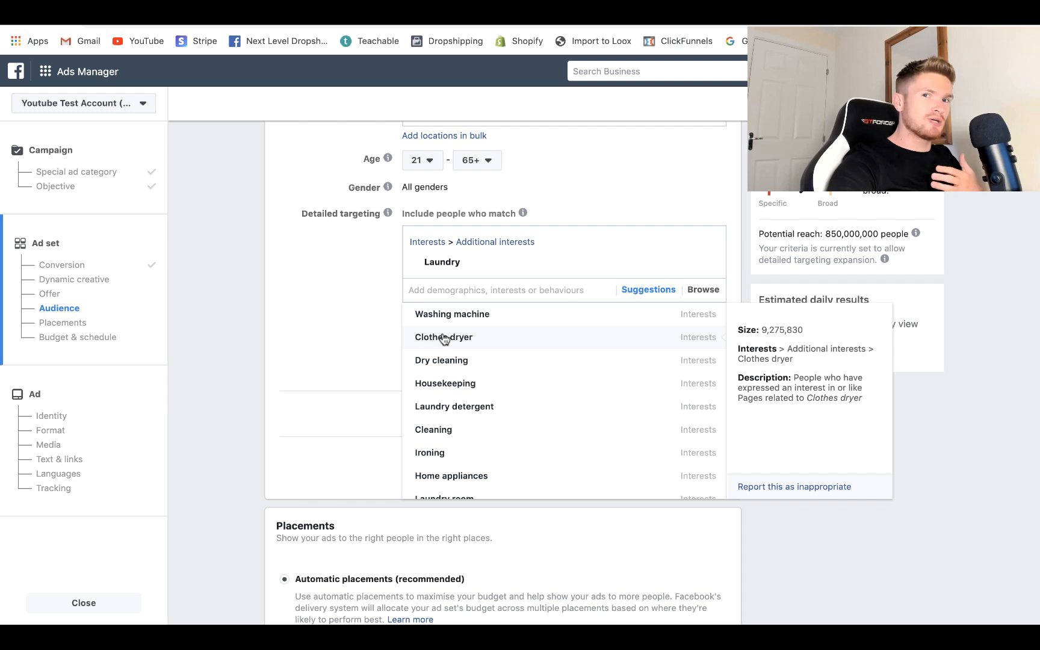
{"action": "left_click", "coordinate": [445, 337]}
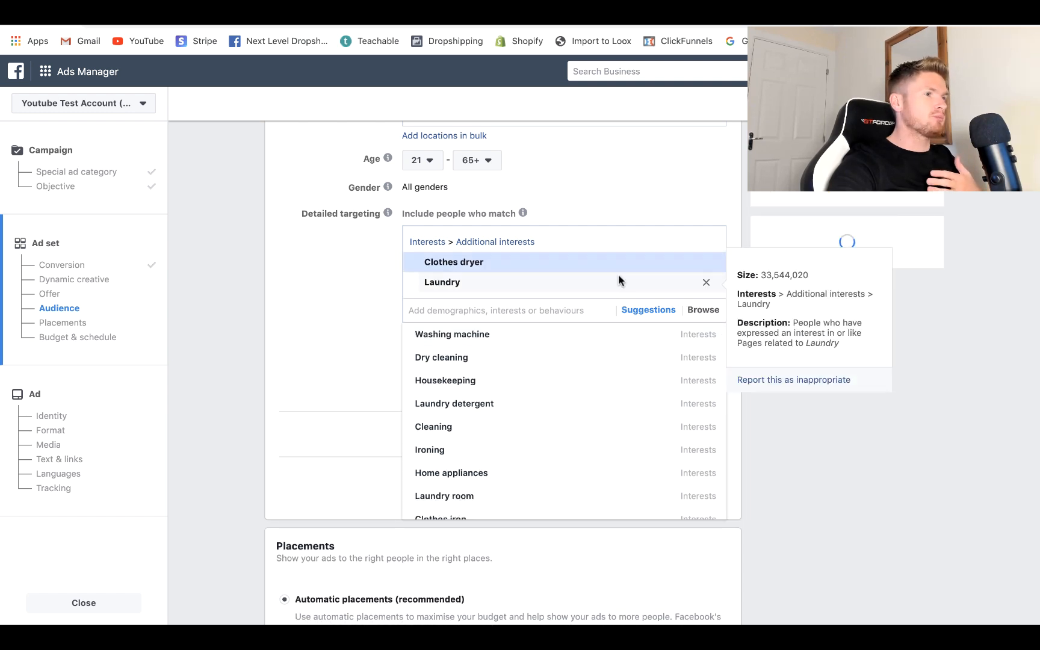
{"action": "left_click", "coordinate": [707, 288]}
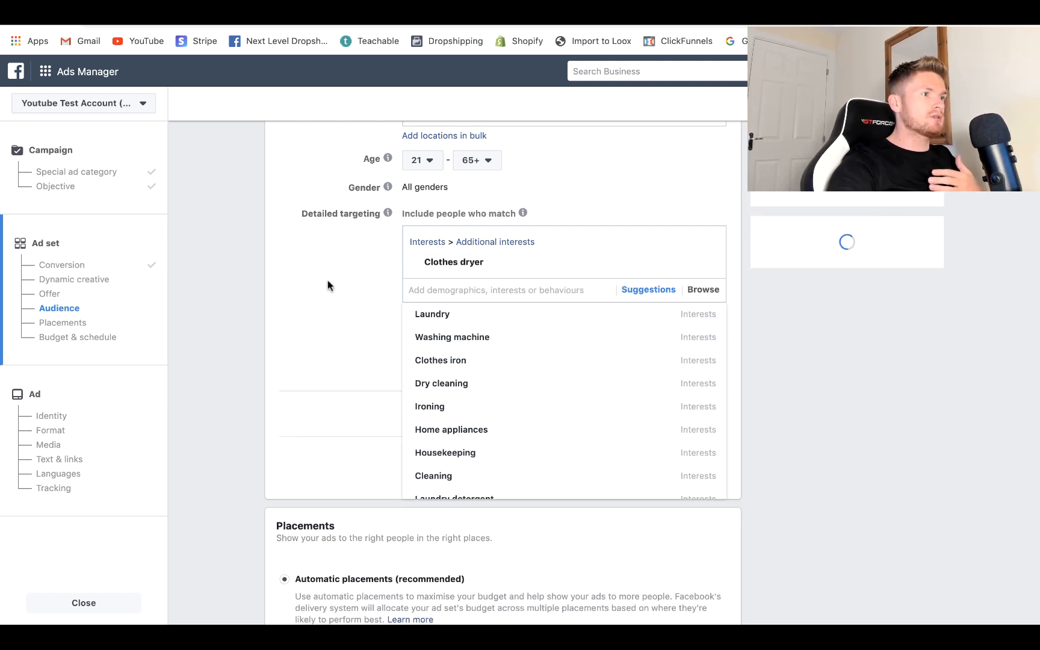
{"action": "left_click", "coordinate": [328, 281]}
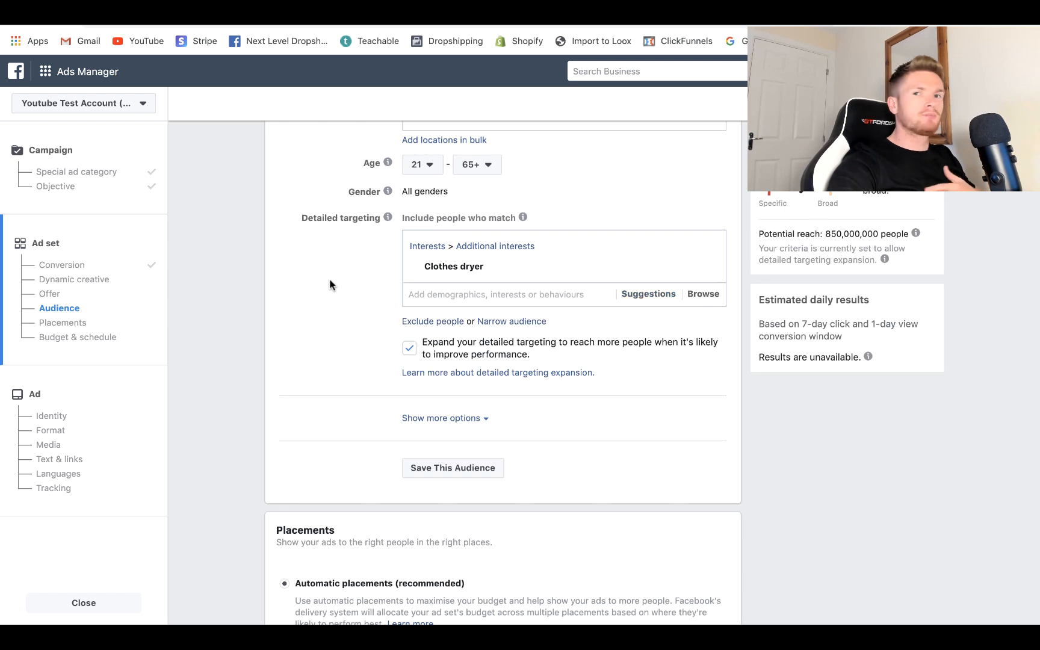
Turn off detailed targeting expansion and limit the audience's language to English (All).
{"action": "left_click", "coordinate": [409, 349]}
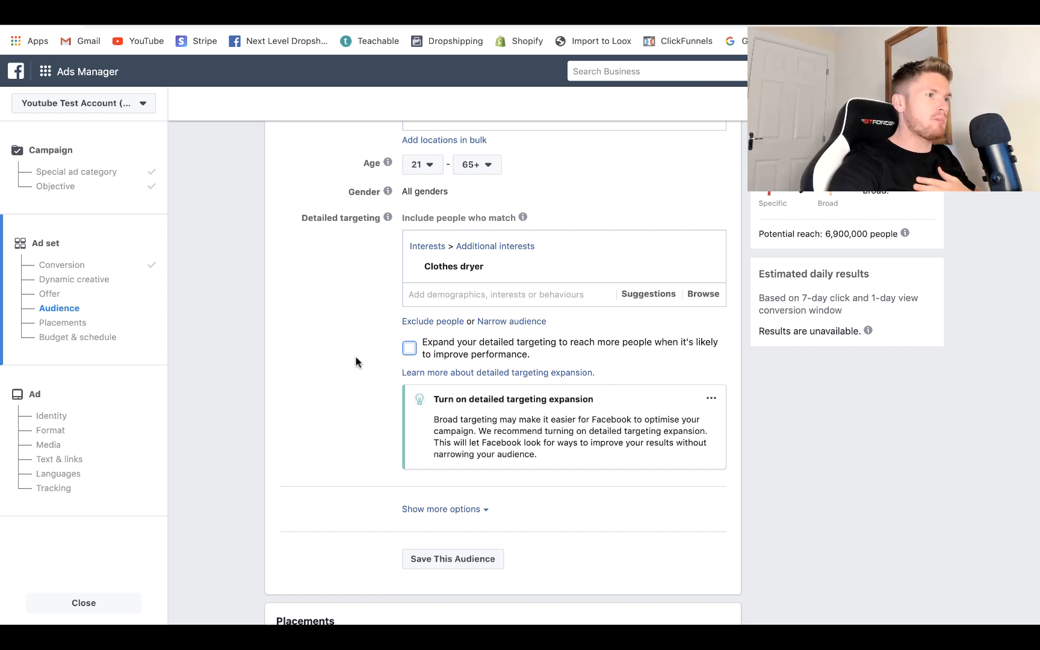
{"action": "scroll", "coordinate": [397, 367], "scroll_direction": "down", "scroll_amount": 3}
{"action": "left_click", "coordinate": [437, 369]}
{"action": "scroll", "coordinate": [422, 372], "scroll_direction": "down", "scroll_amount": 1}
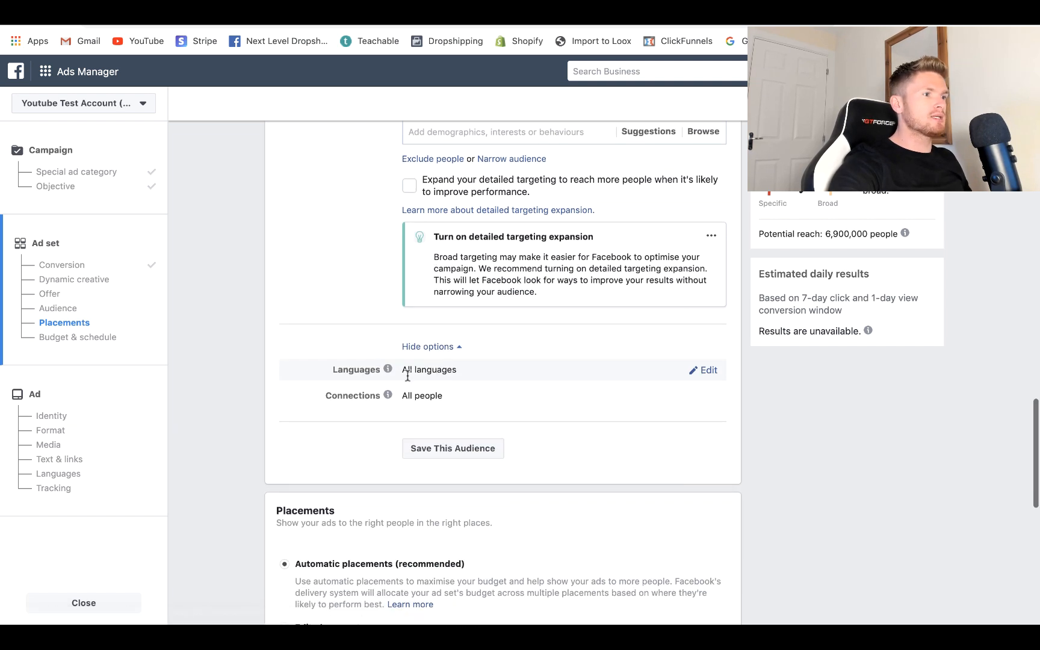
{"action": "left_click", "coordinate": [703, 370]}
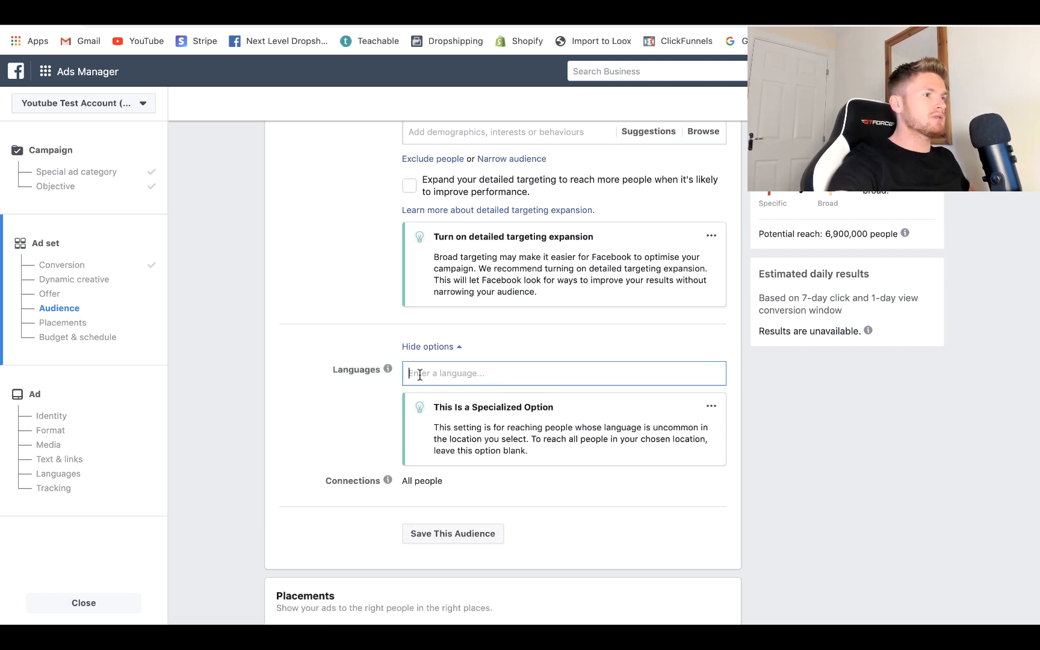
{"action": "type", "text": "engl"}
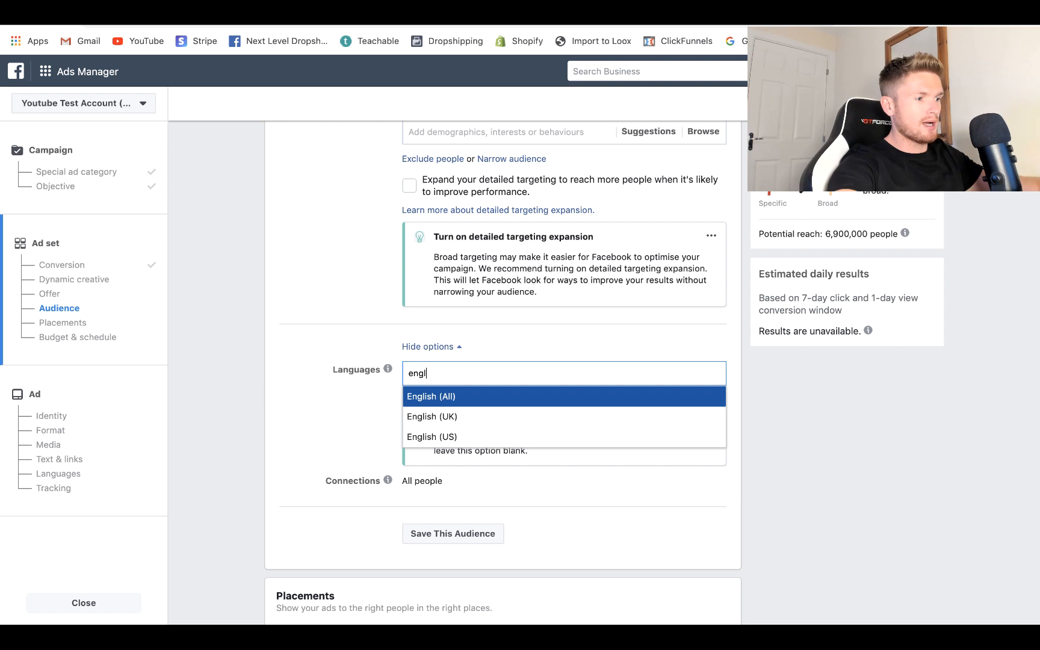
{"action": "type", "text": "ish"}
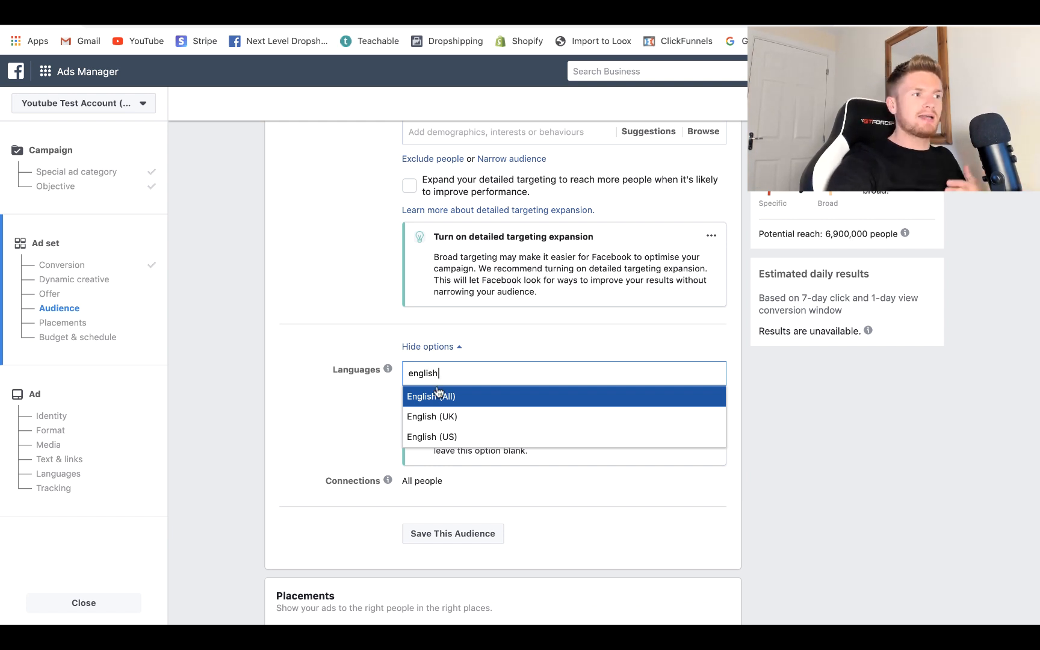
{"action": "left_click", "coordinate": [456, 401]}
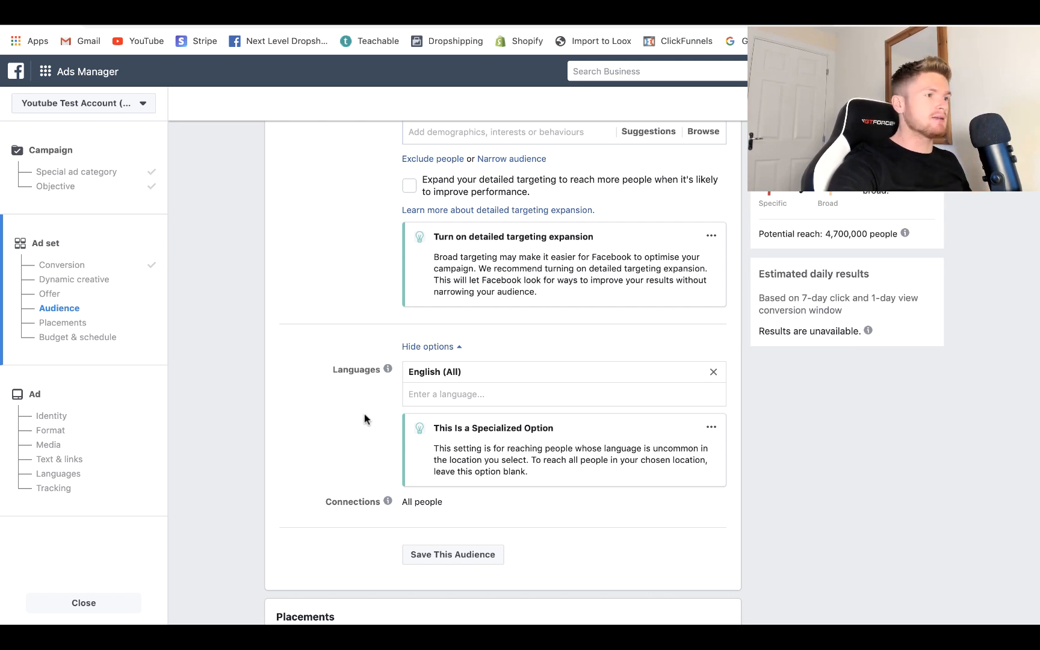
Rename the ad set as "Clothes Dryer".
{"action": "scroll", "coordinate": [365, 414], "scroll_direction": "up", "scroll_amount": 1}
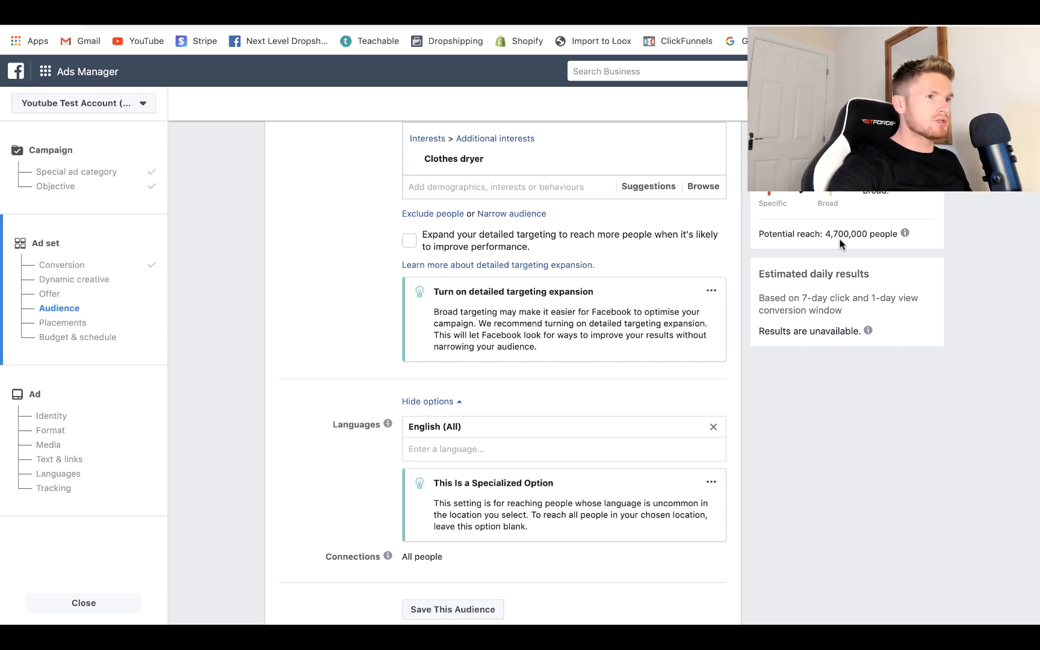
{"action": "scroll", "coordinate": [687, 273], "scroll_direction": "up", "scroll_amount": 15}
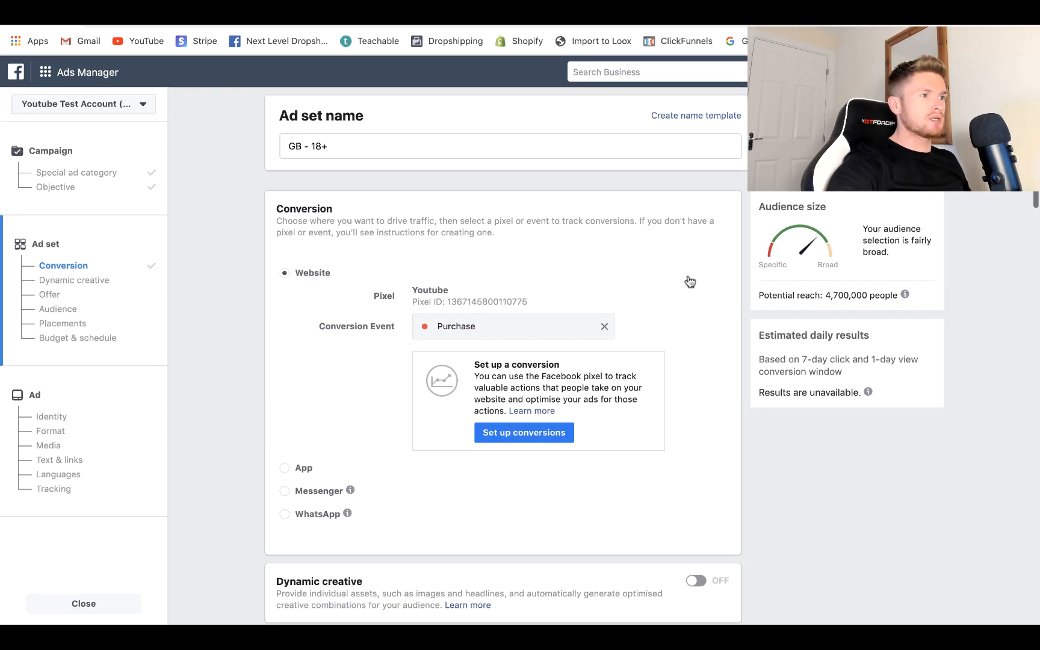
{"action": "left_click_drag", "start_coordinate": [340, 147], "coordinate": [281, 147]}
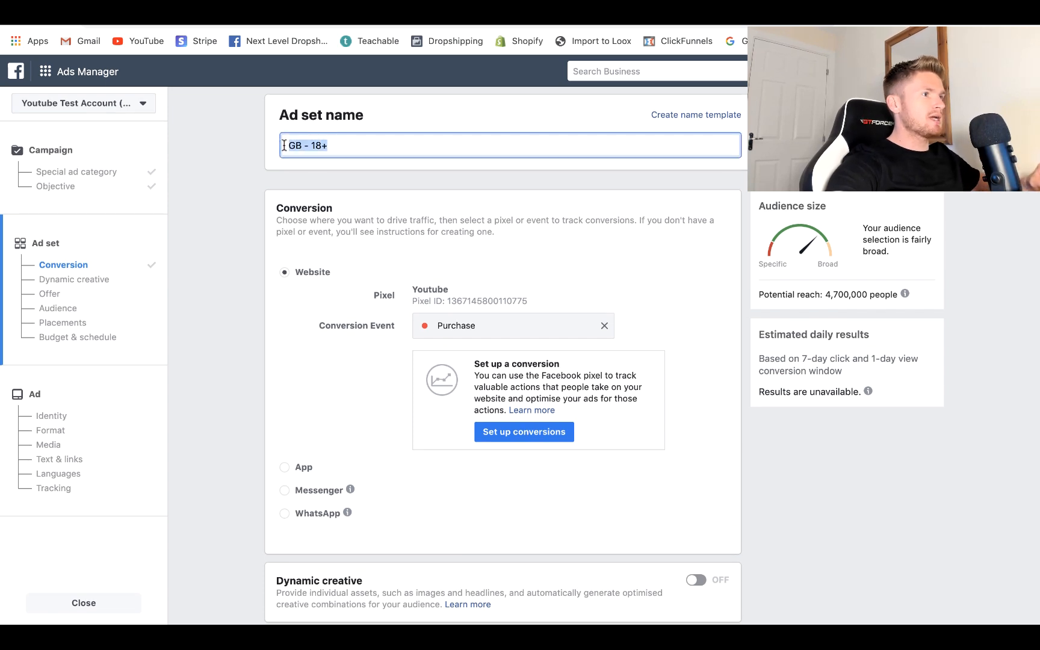
{"action": "type", "text": "Clother Dryer"}
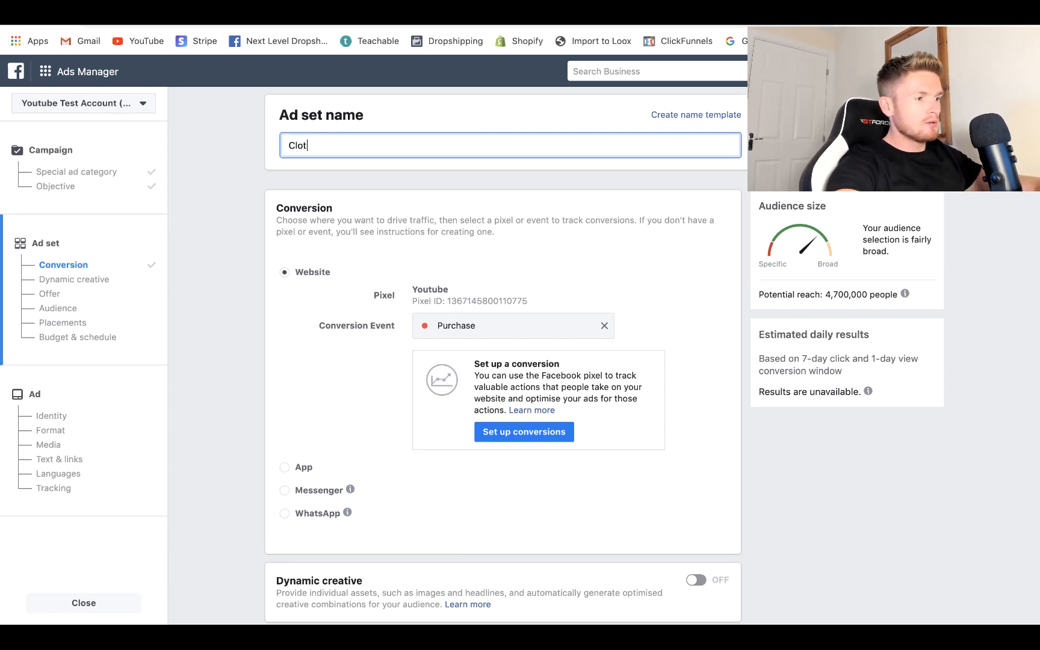
{"action": "left_click", "coordinate": [321, 147]}
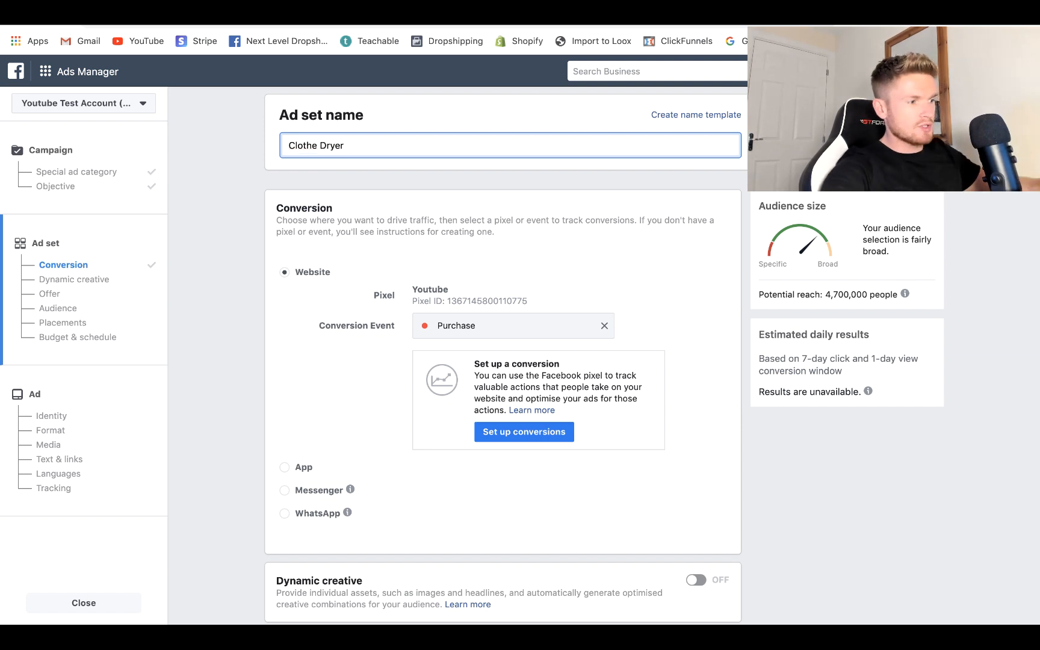
{"action": "key", "text": "BackSpace"}
{"action": "type", "text": "s"}
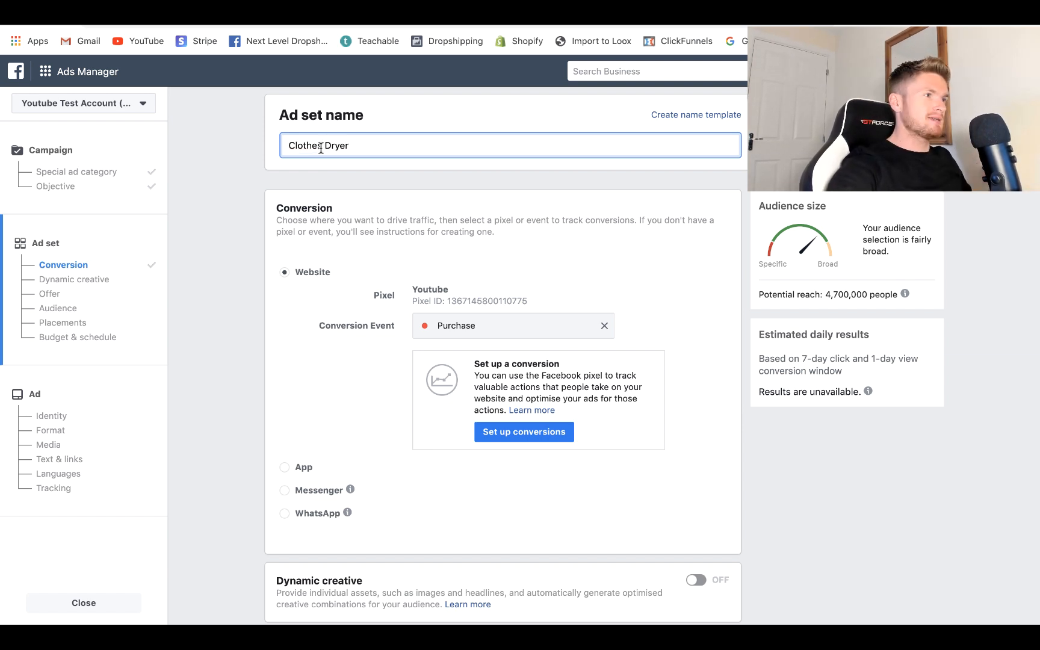
{"action": "scroll", "coordinate": [328, 310], "scroll_direction": "down", "scroll_amount": 20}
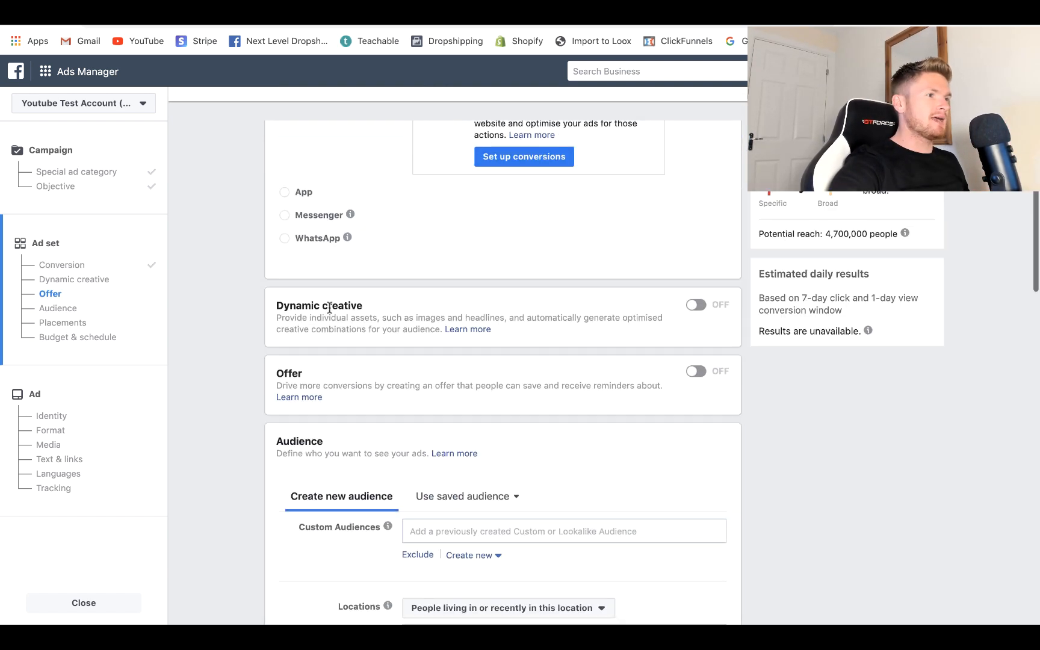
Set the ad set's daily budget to $10.00 and schedule it with a start and end date.
{"action": "scroll", "coordinate": [327, 305], "scroll_direction": "down", "scroll_amount": 8}
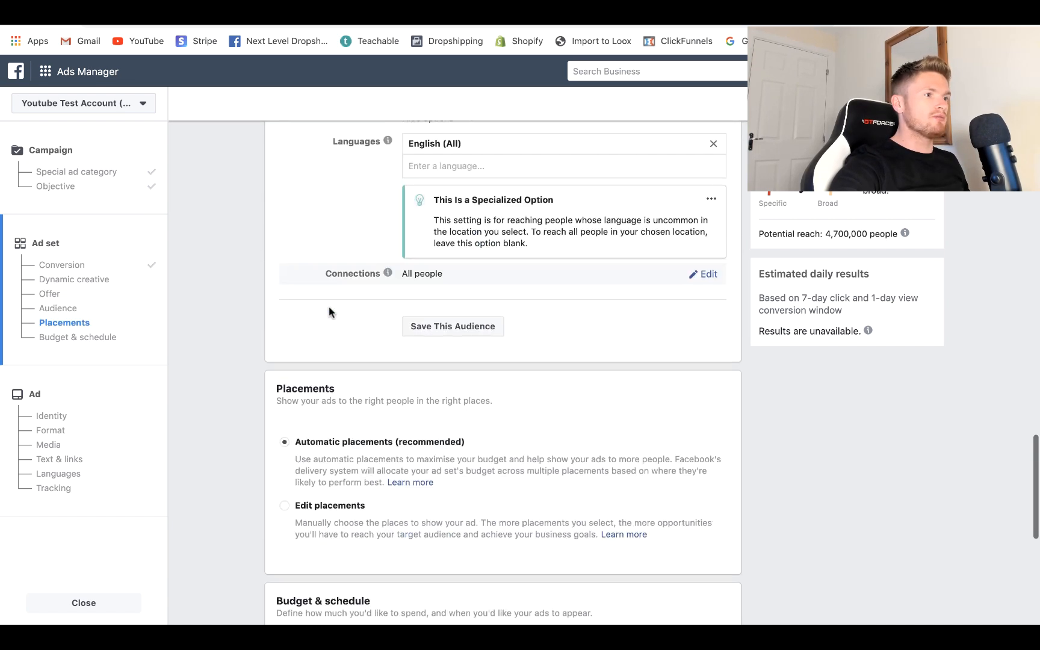
{"action": "type", "text": "10.00"}
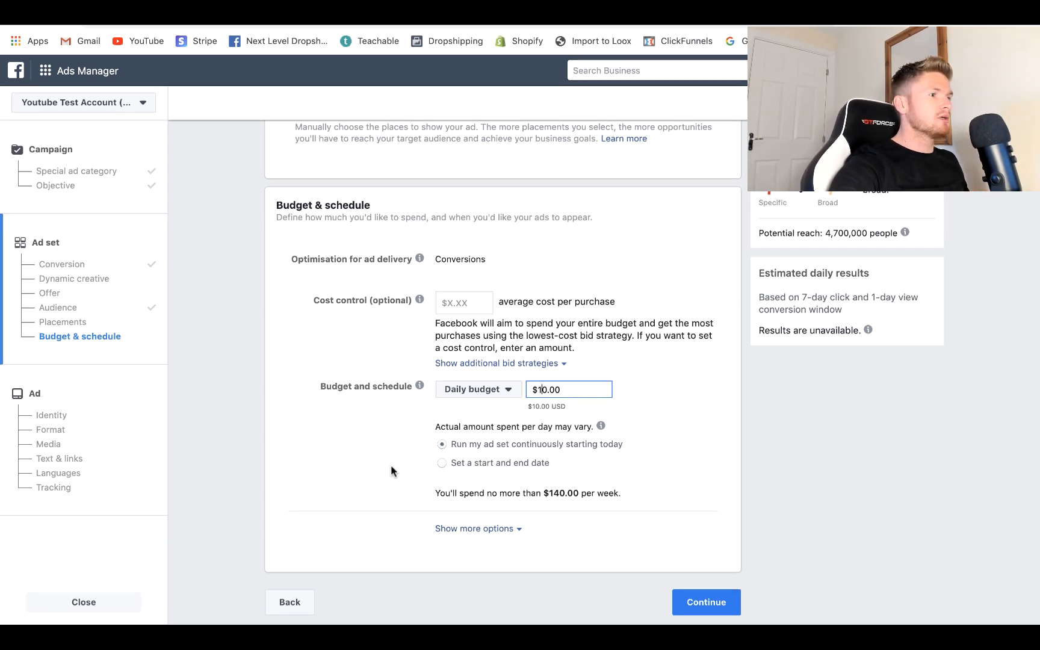
{"action": "left_click", "coordinate": [442, 464]}
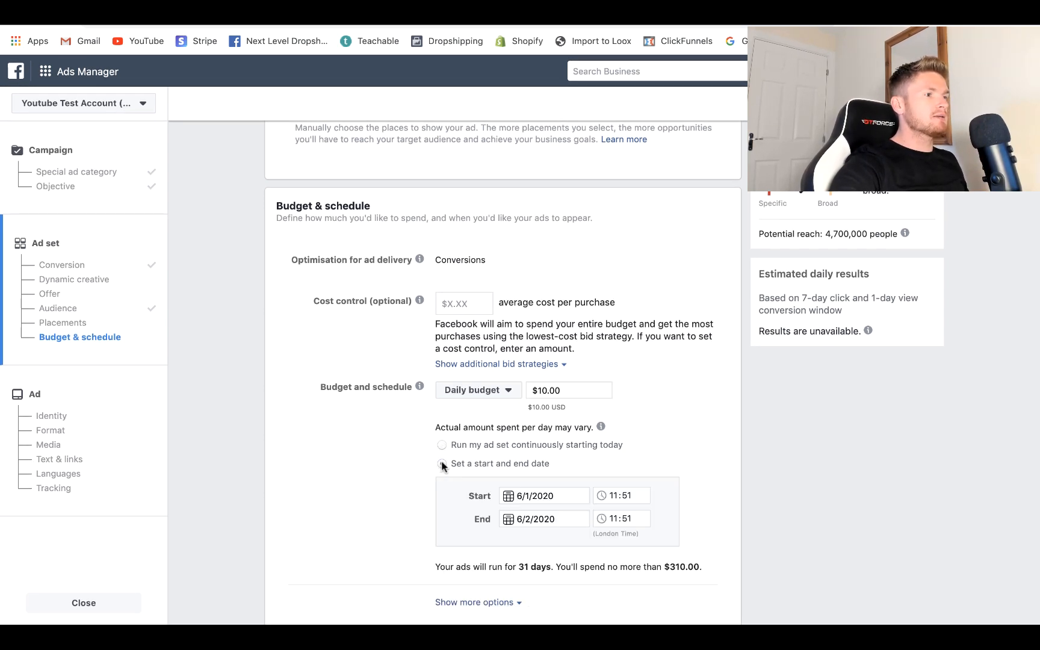
Set the ad set's schedule to start on 7/1/2020 at 00:00.
{"action": "left_click", "coordinate": [560, 496]}
{"action": "left_click", "coordinate": [563, 387]}
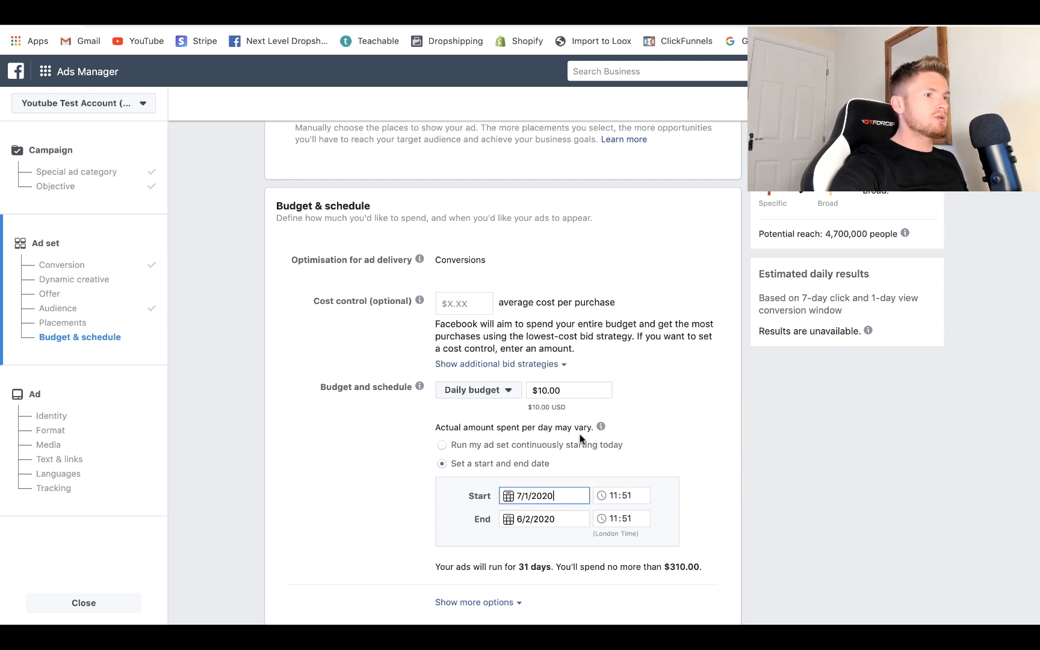
{"action": "left_click", "coordinate": [611, 495]}
{"action": "type", "text": "00"}
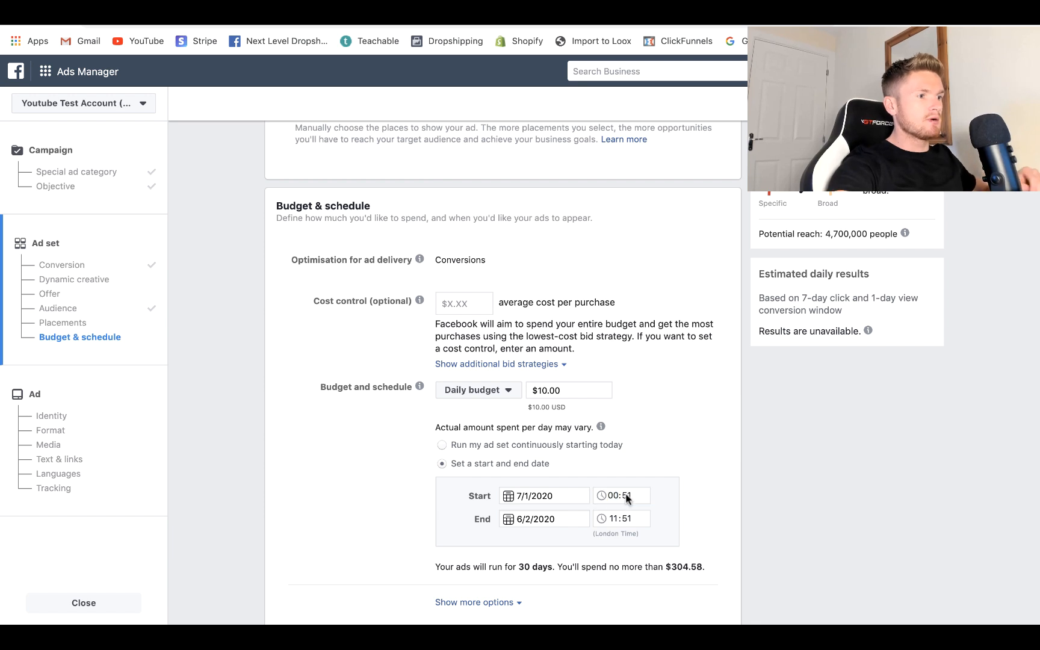
{"action": "left_click", "coordinate": [627, 496]}
{"action": "type", "text": "00"}
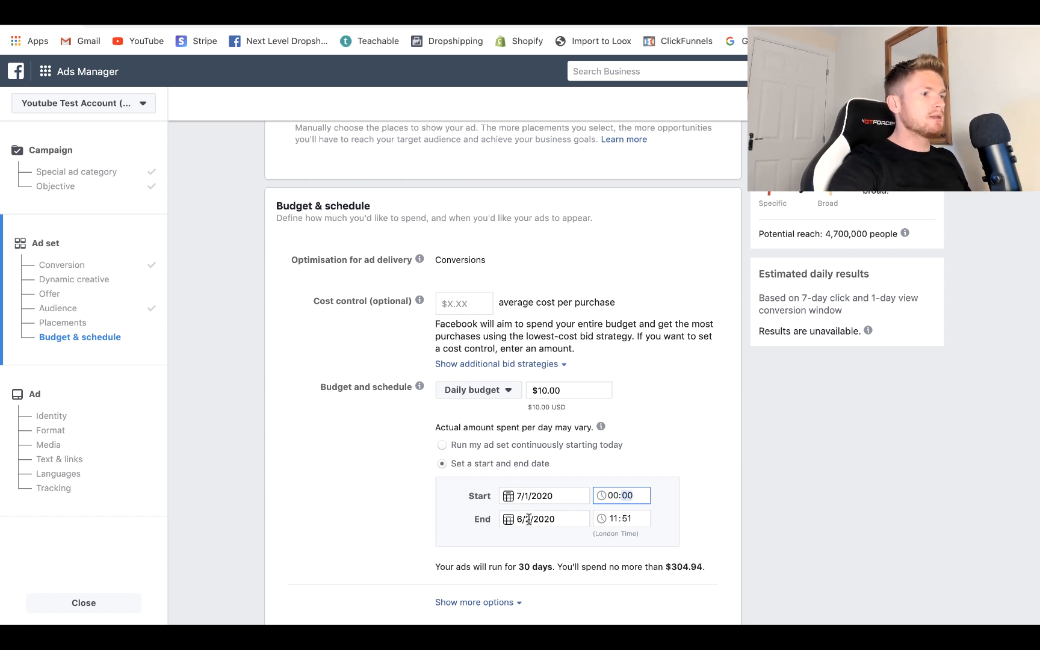
Set the ad set's end date to 3/4/2020.
{"action": "left_click", "coordinate": [528, 519]}
{"action": "left_click", "coordinate": [658, 356]}
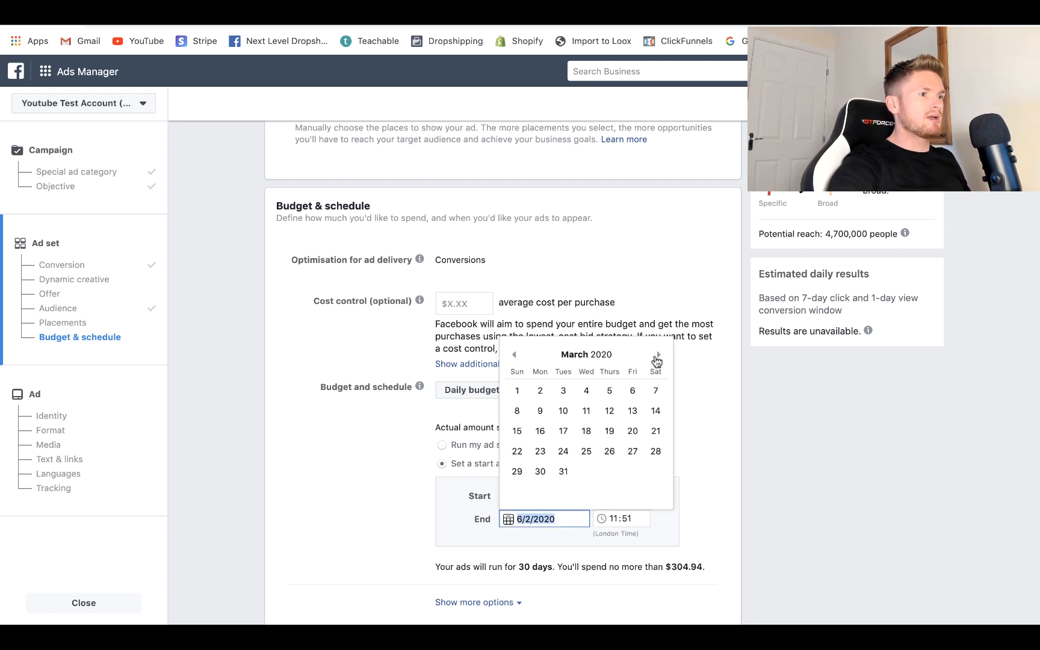
{"action": "left_click", "coordinate": [657, 357]}
{"action": "left_click", "coordinate": [629, 391]}
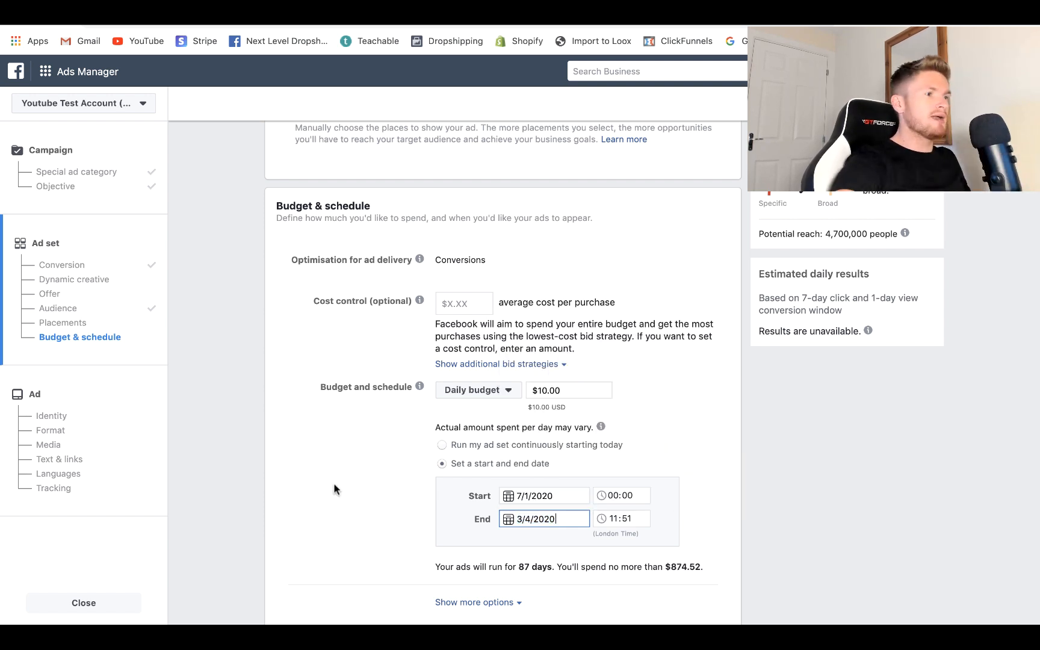
{"action": "scroll", "coordinate": [336, 489], "scroll_direction": "down", "scroll_amount": 3}
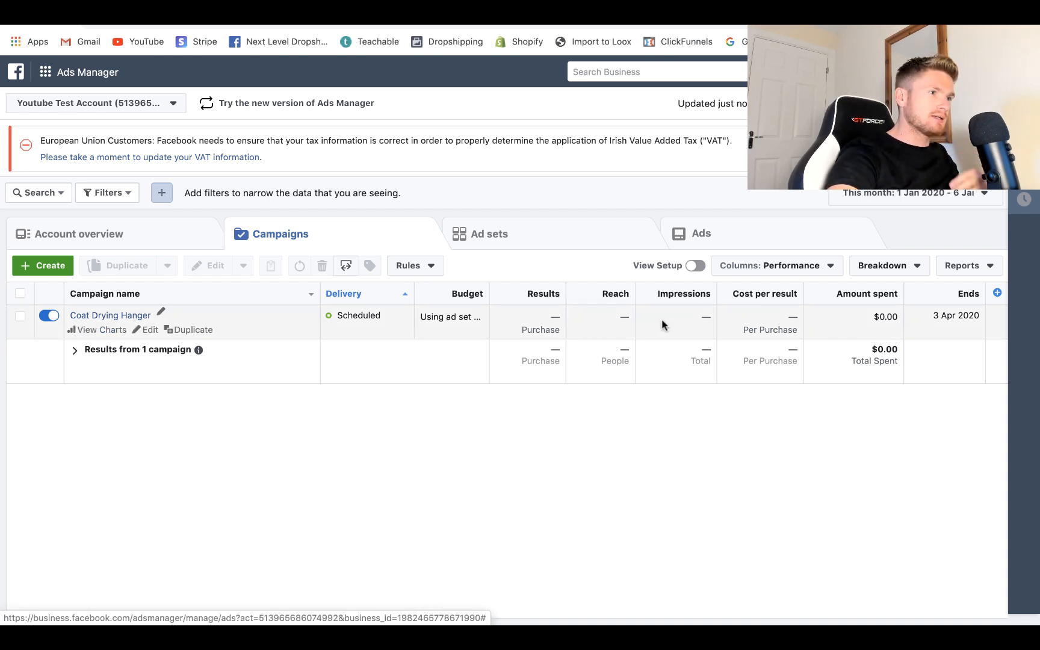
Duplicate the Clothes Dryer ad set into the original campaign with 14 copies.
{"action": "left_click", "coordinate": [538, 233]}
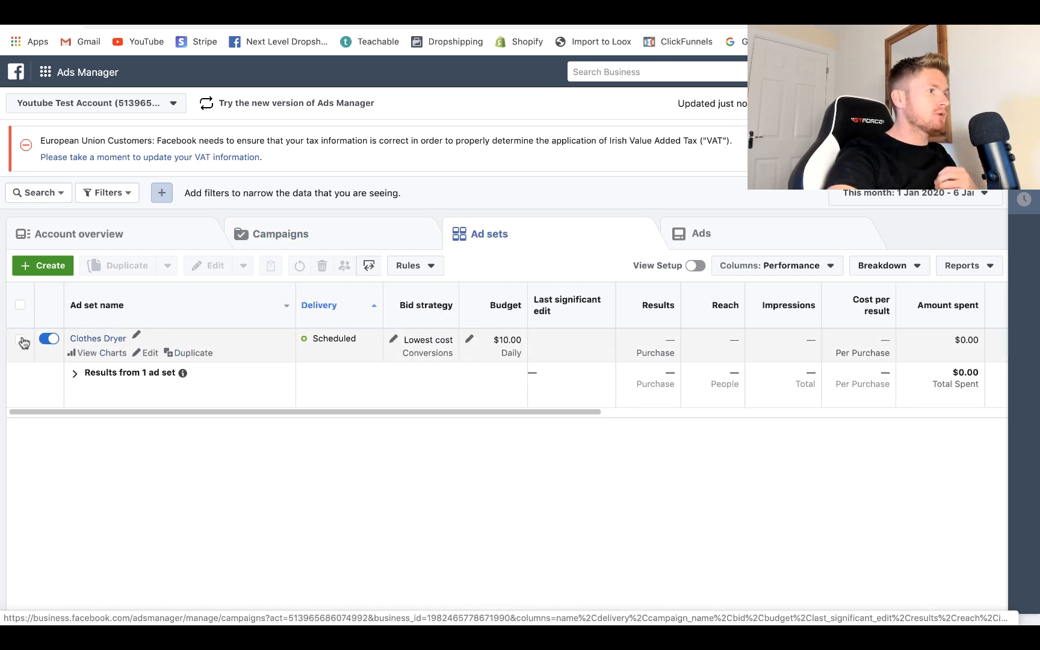
{"action": "left_click", "coordinate": [21, 340]}
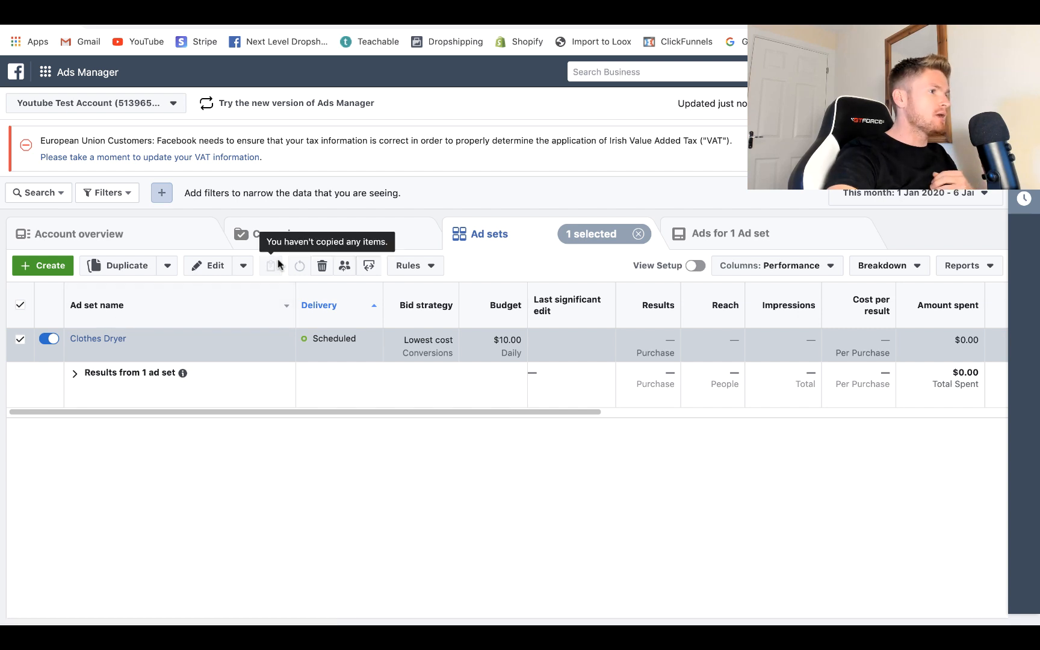
{"action": "left_click", "coordinate": [133, 267]}
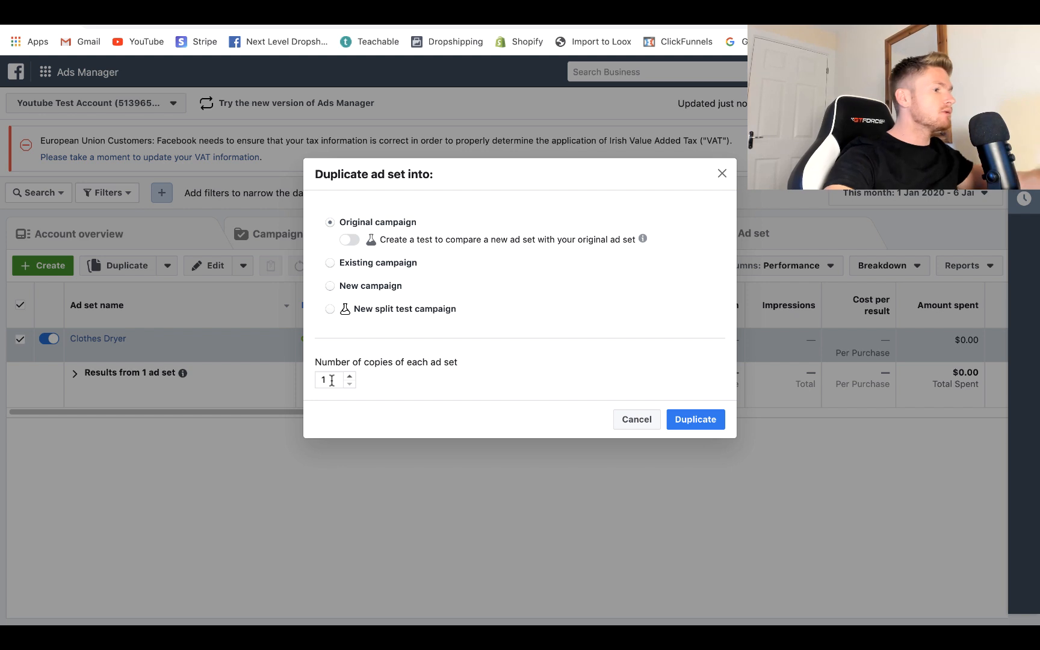
{"action": "type", "text": "4"}
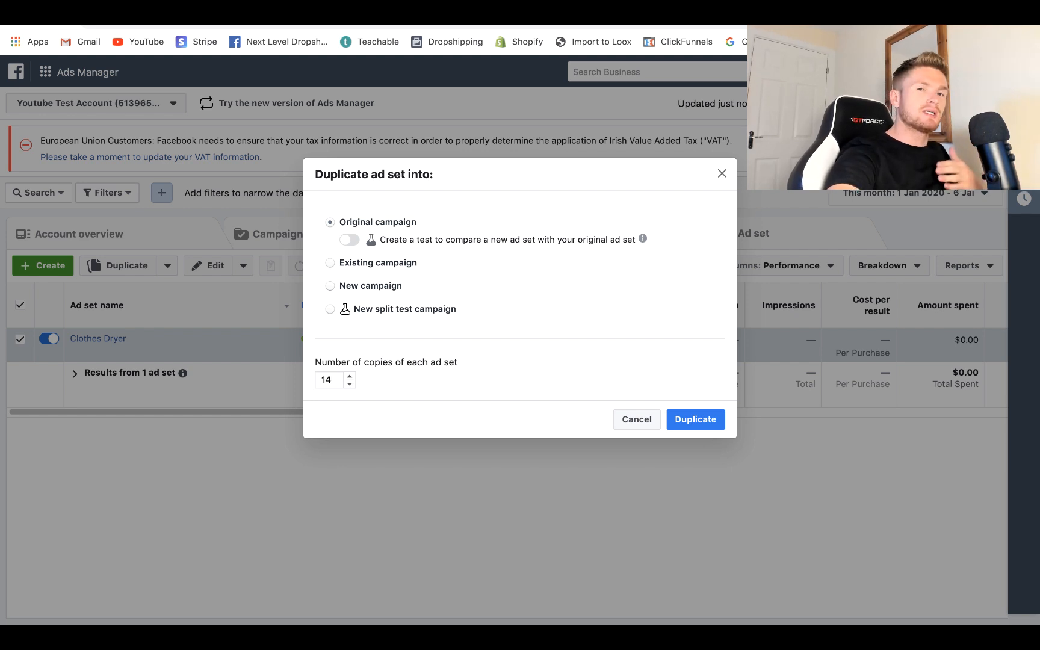
{"action": "left_click", "coordinate": [688, 420]}
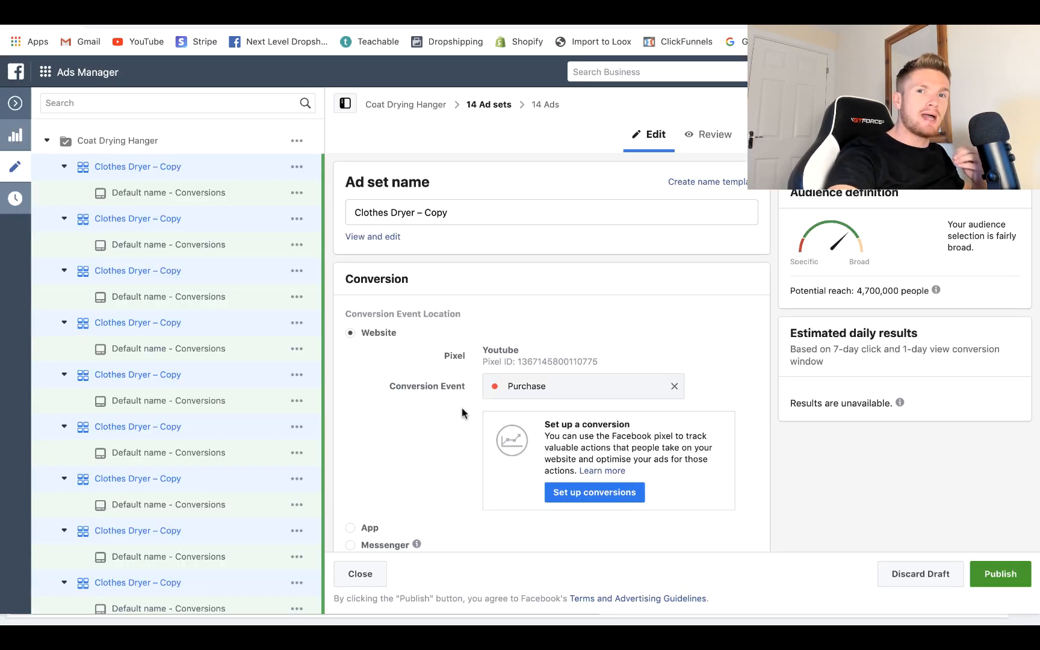
Open the detailed targeting of the duplicated ad sets for editing and examine the suggested interests related to Clothes dryer.
{"action": "scroll", "coordinate": [488, 390], "scroll_direction": "down", "scroll_amount": 4}
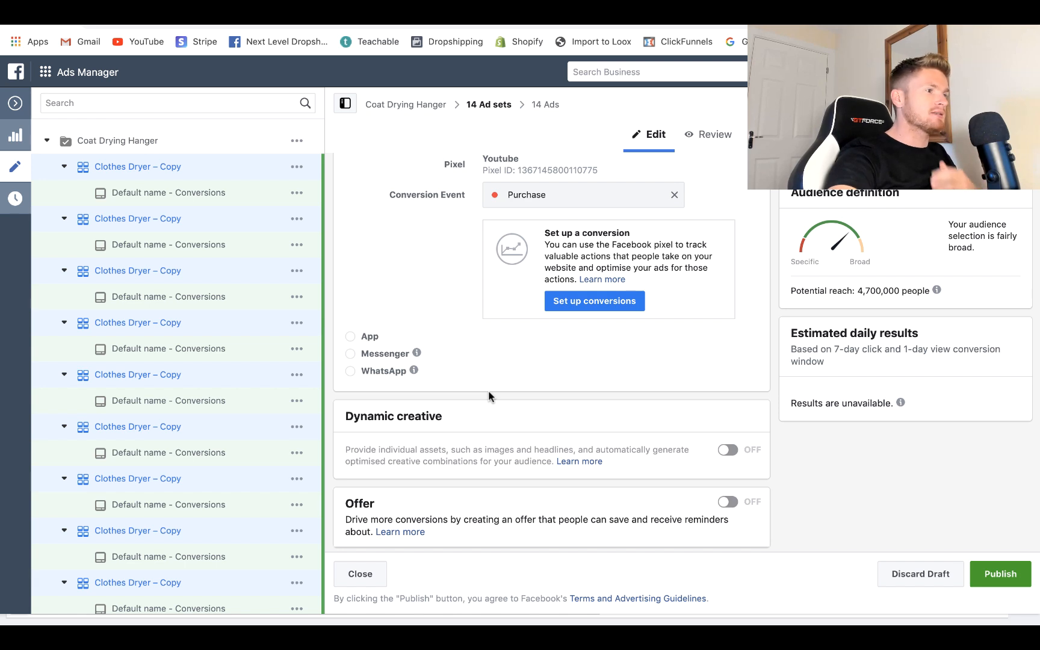
{"action": "scroll", "coordinate": [488, 390], "scroll_direction": "down", "scroll_amount": 2}
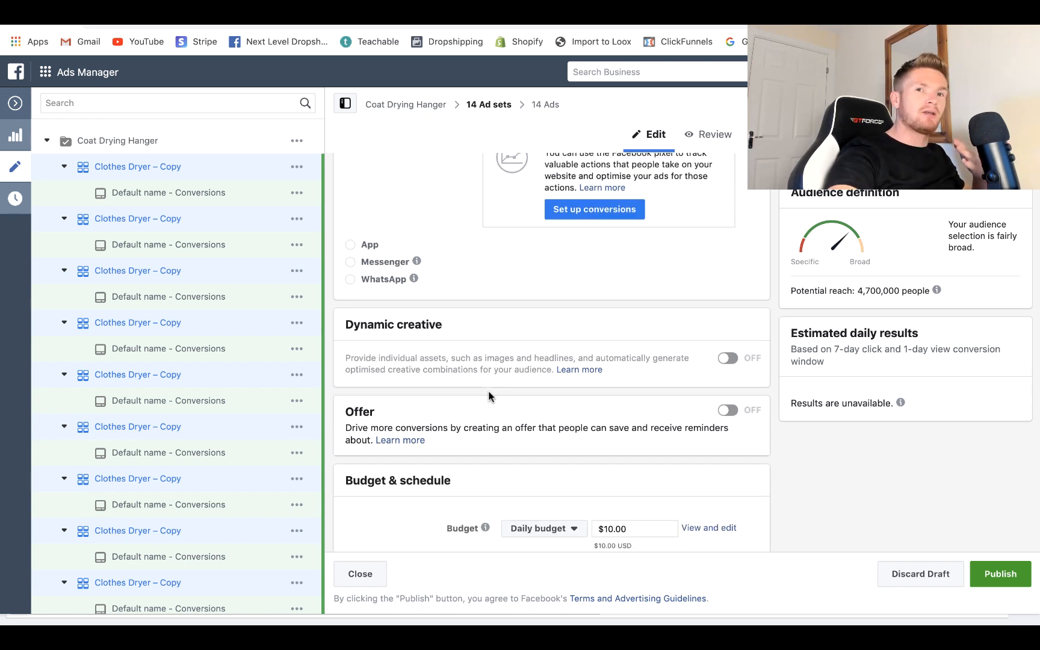
{"action": "scroll", "coordinate": [488, 394], "scroll_direction": "down", "scroll_amount": 10}
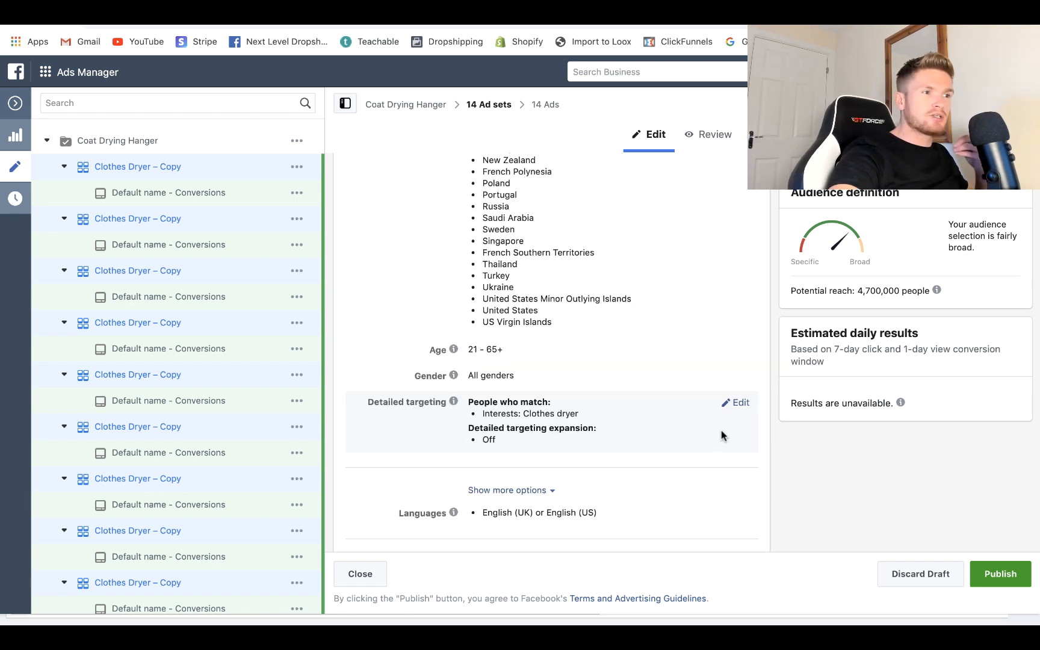
{"action": "left_click", "coordinate": [737, 404]}
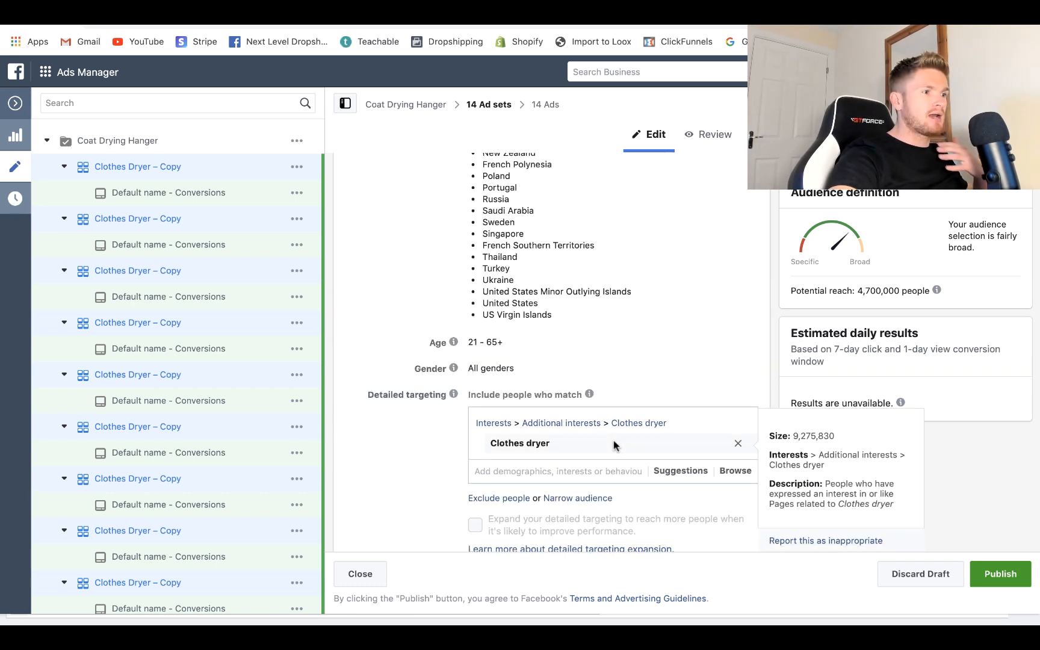
{"action": "scroll", "coordinate": [610, 439], "scroll_direction": "down", "scroll_amount": 1}
{"action": "left_click", "coordinate": [681, 460]}
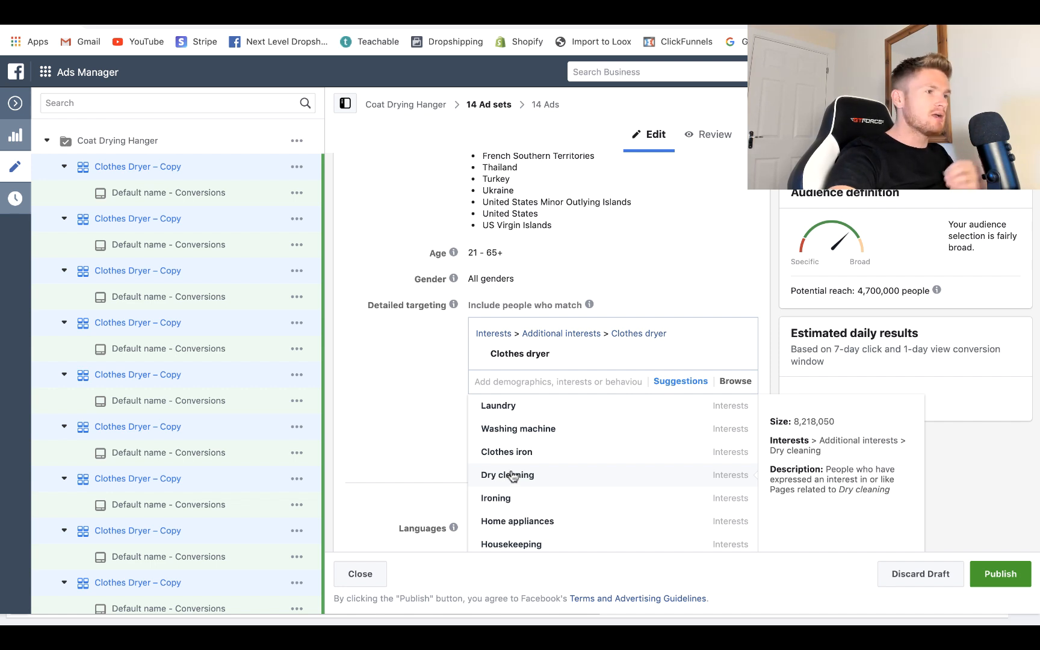
{"action": "scroll", "coordinate": [443, 466], "scroll_direction": "down", "scroll_amount": 3}
{"action": "scroll", "coordinate": [547, 350], "scroll_direction": "down", "scroll_amount": 2}
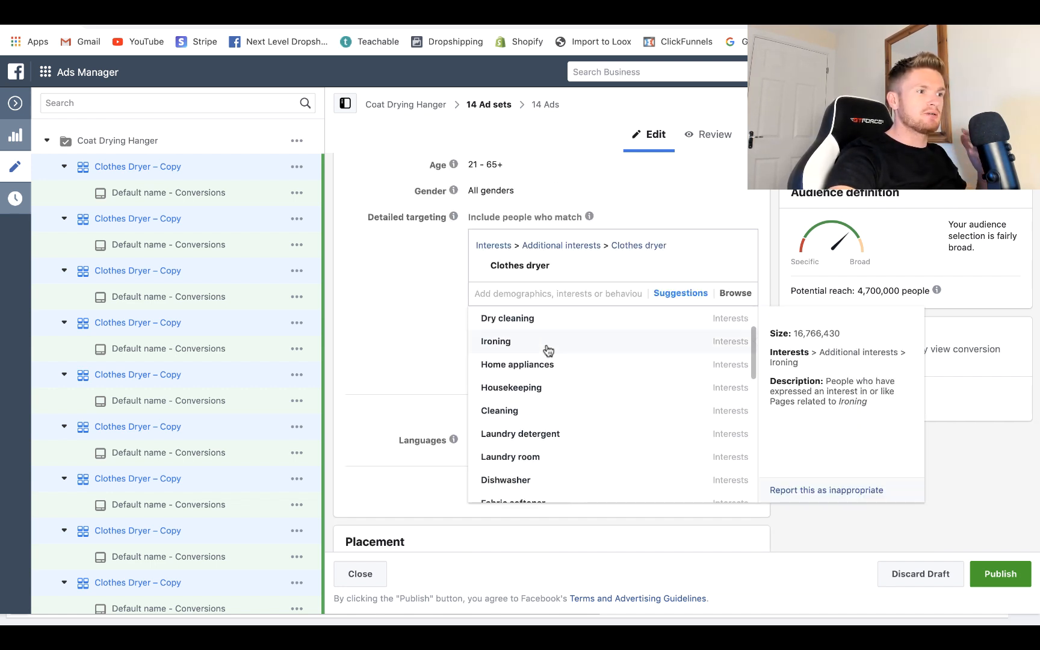
{"action": "scroll", "coordinate": [521, 422], "scroll_direction": "down", "scroll_amount": 1}
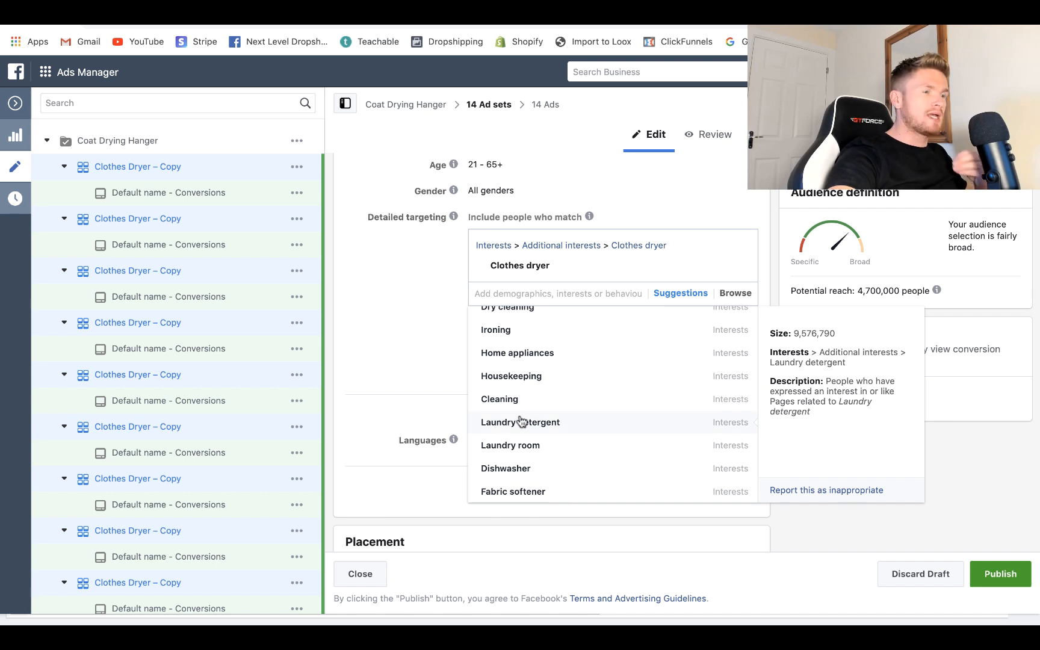